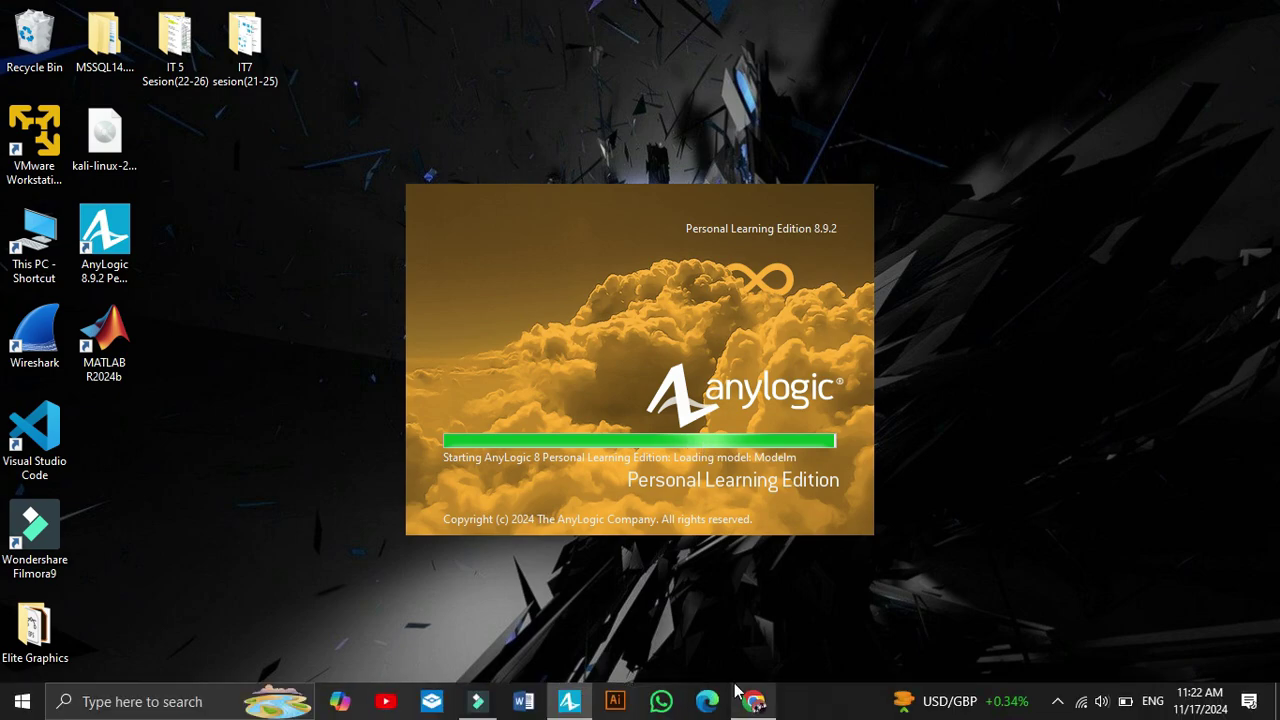
Switch to Chrome, search Google for "anylogic" and open the Download AnyLogic page from the results
click(752, 700)
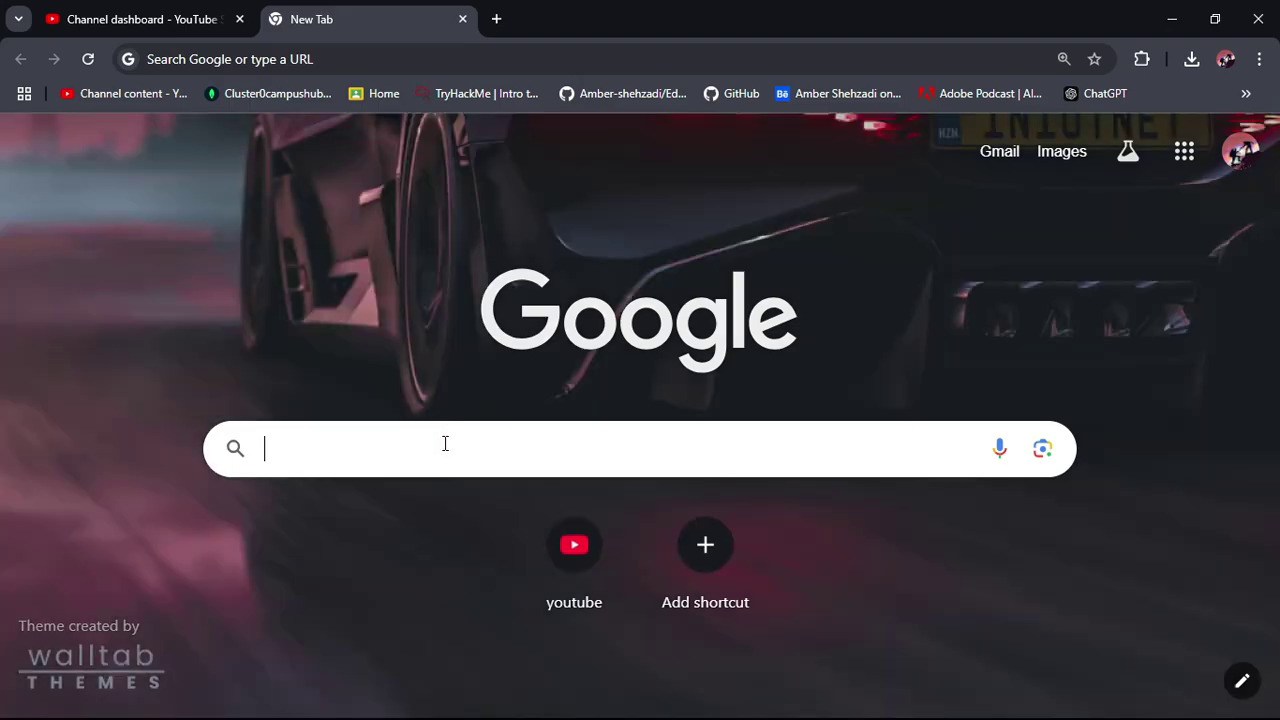
click(445, 443)
text(anylo)
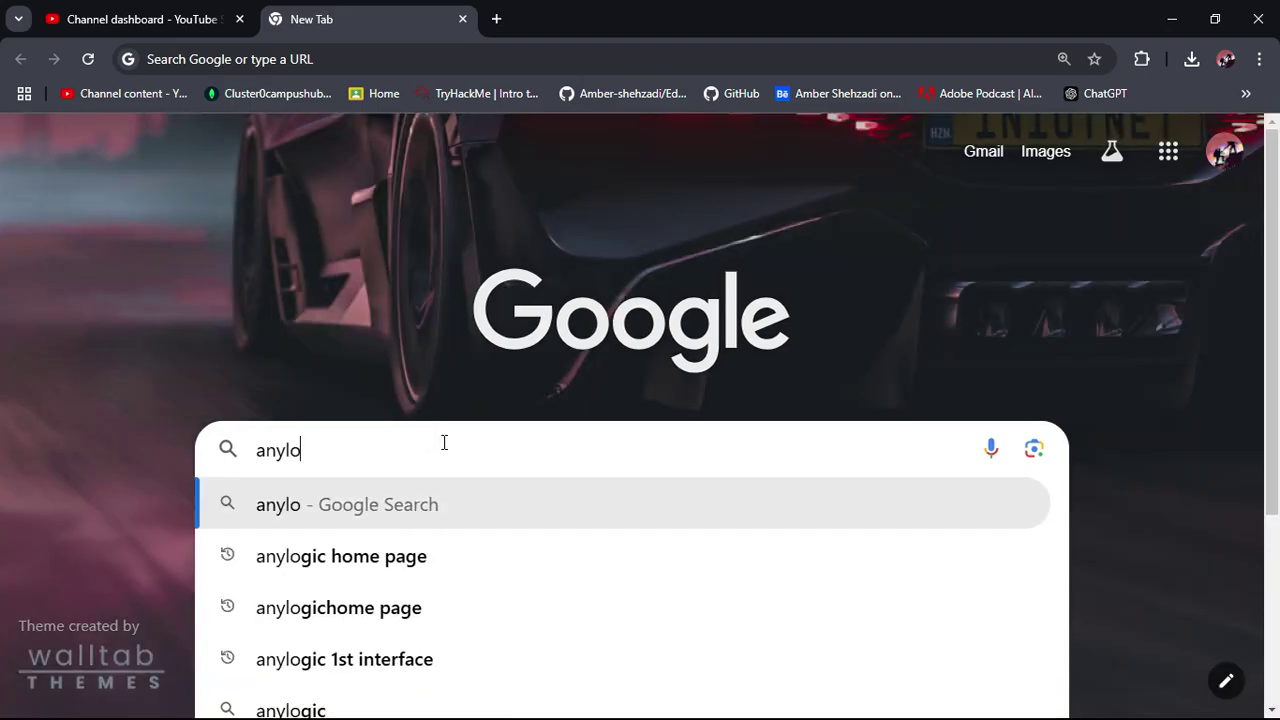
text(gic)
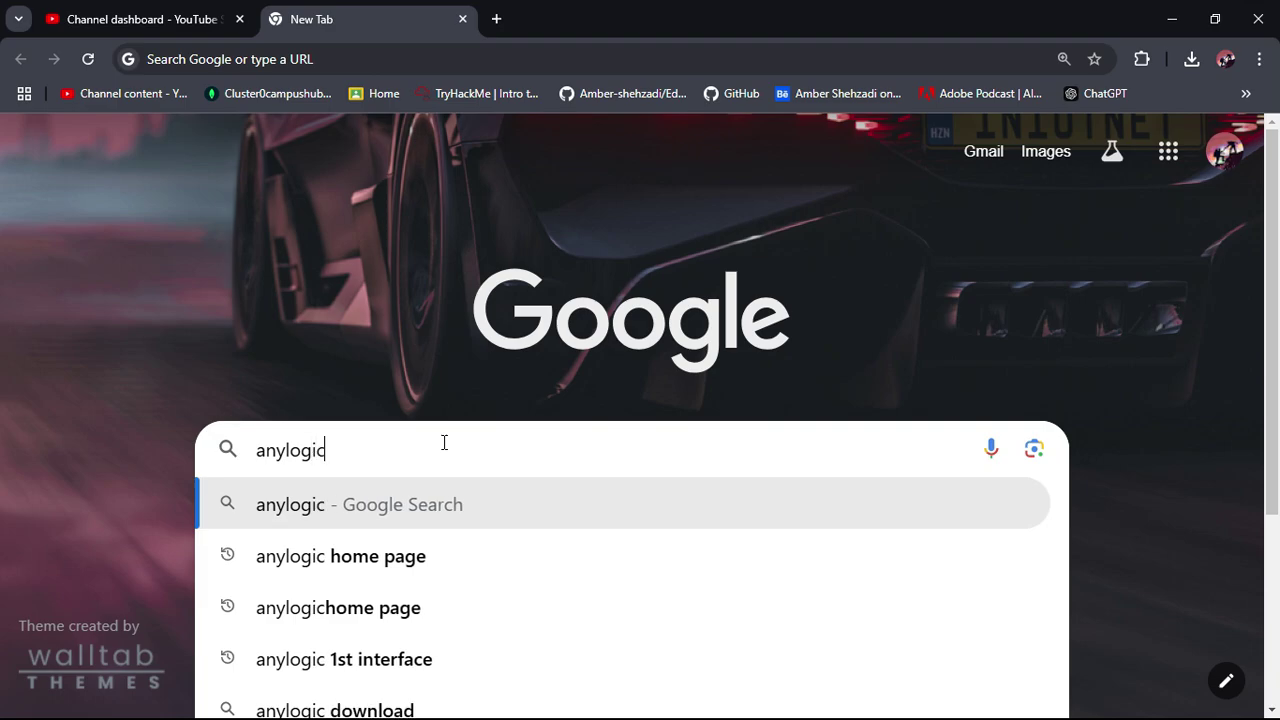
key(Return)
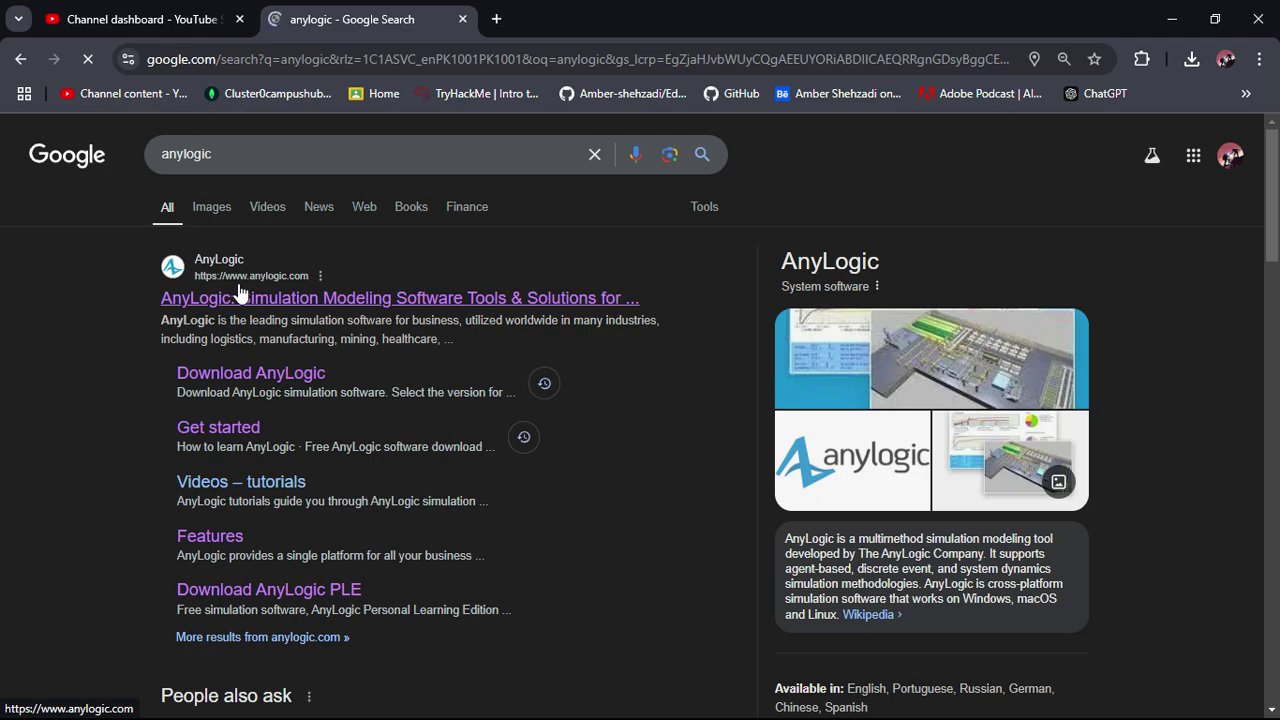
click(287, 375)
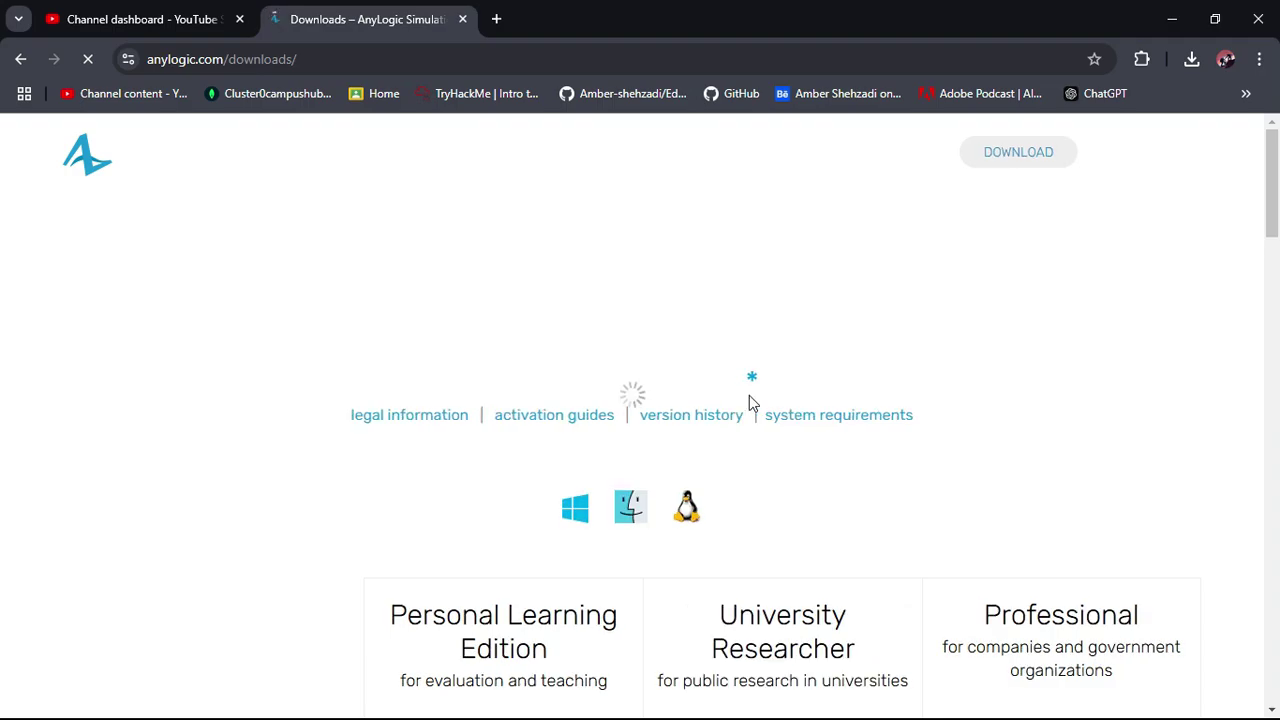
Compare the features of the Personal Learning Edition, University Researcher and Professional editions on the AnyLogic downloads page
scroll(752, 400, down, 3)
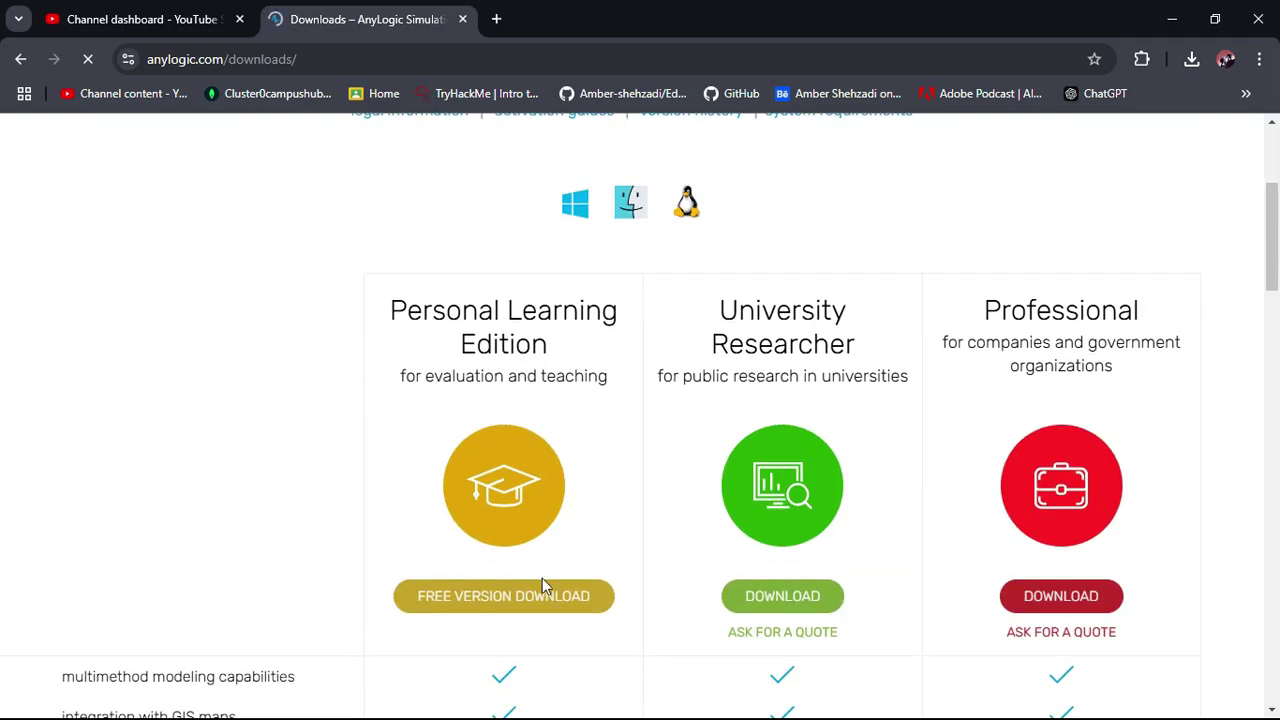
drag(471, 310, 616, 362)
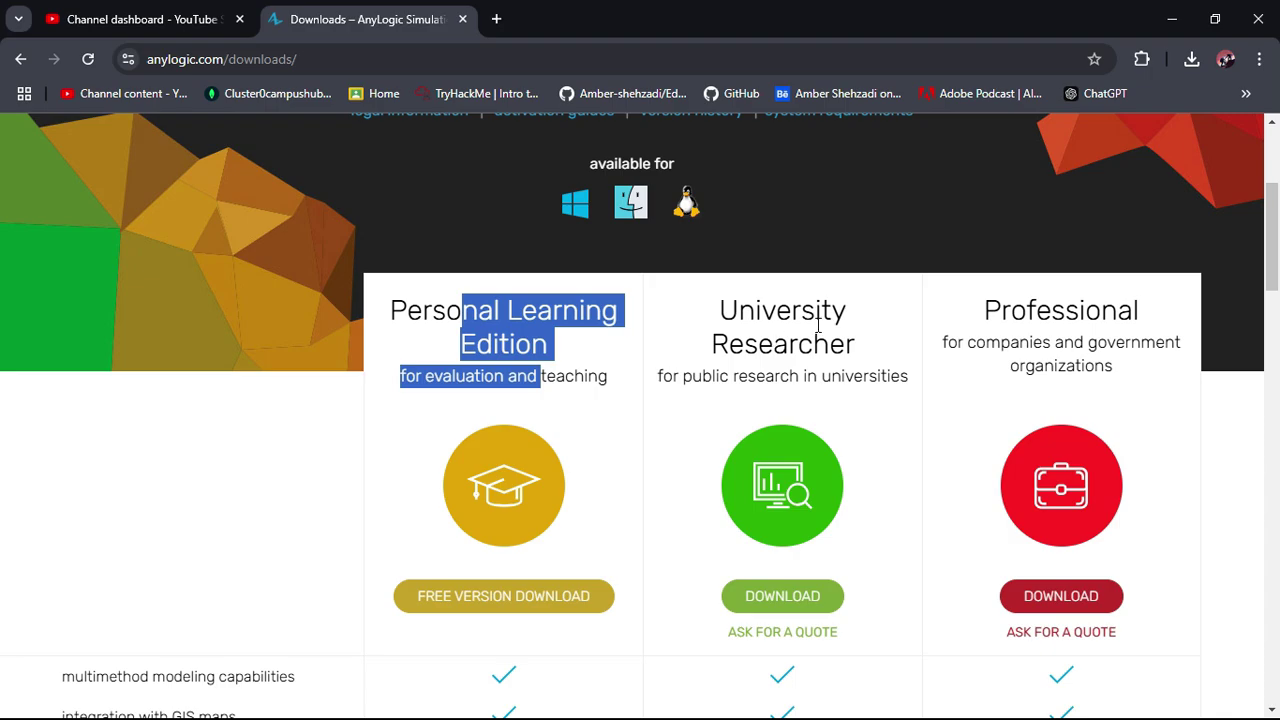
drag(830, 344, 844, 344)
drag(993, 318, 1054, 386)
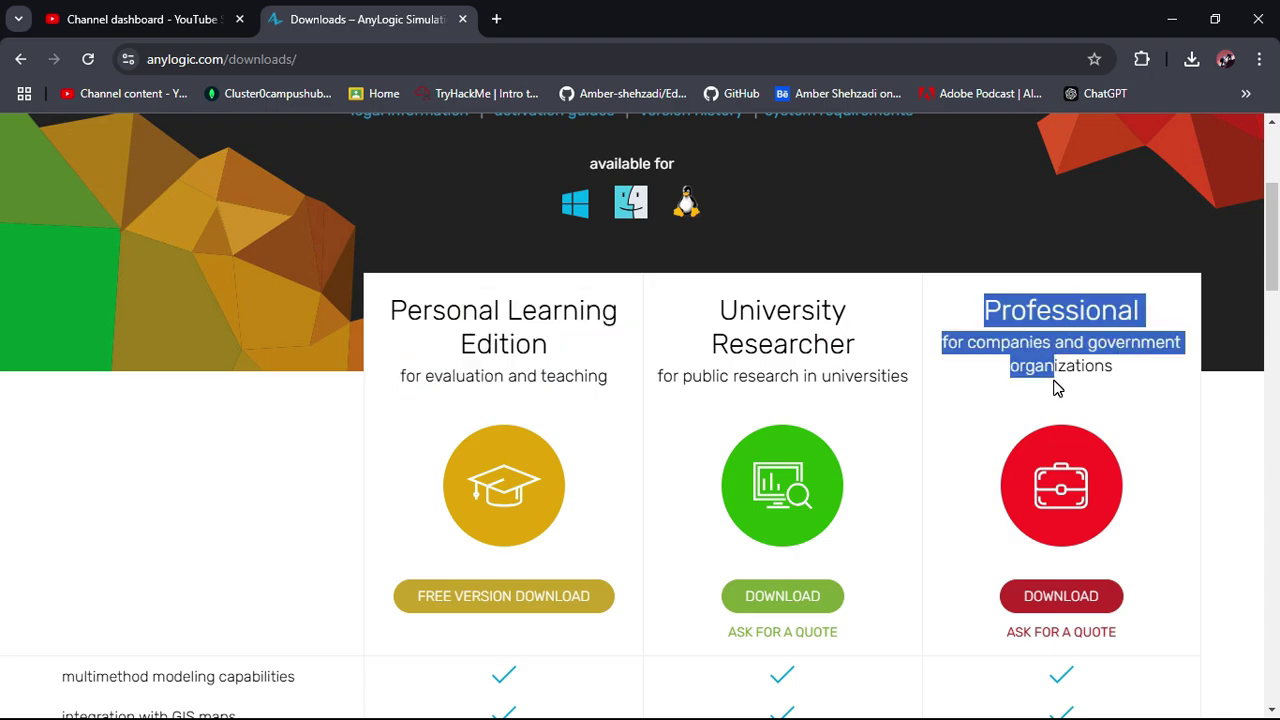
click(931, 446)
scroll(931, 446, down, 5)
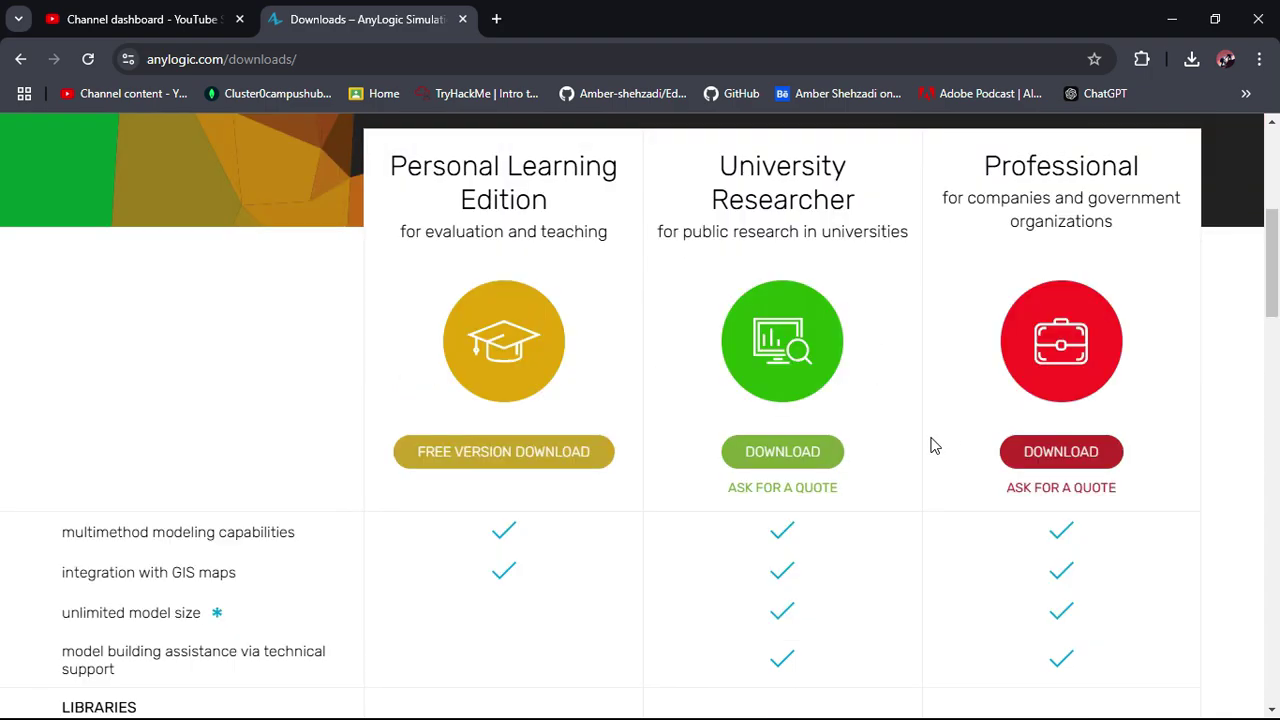
scroll(931, 446, up, 1)
scroll(931, 446, down, 1)
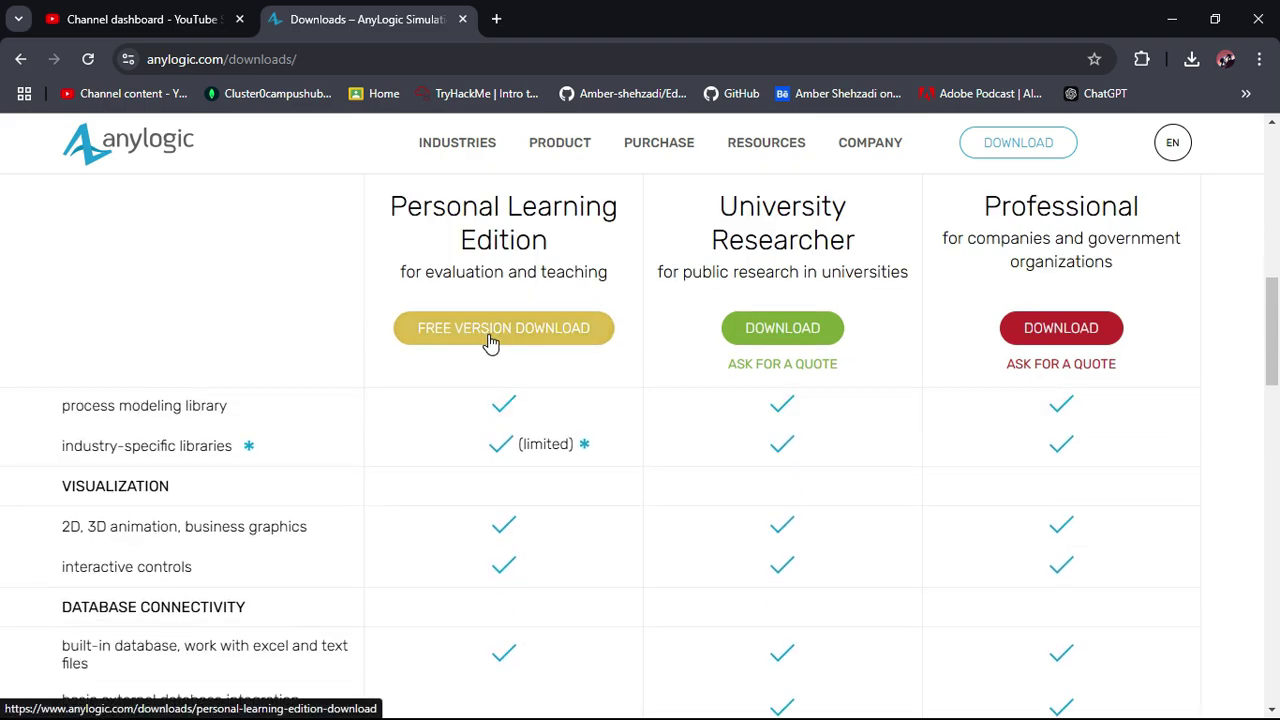
scroll(551, 510, up, 5)
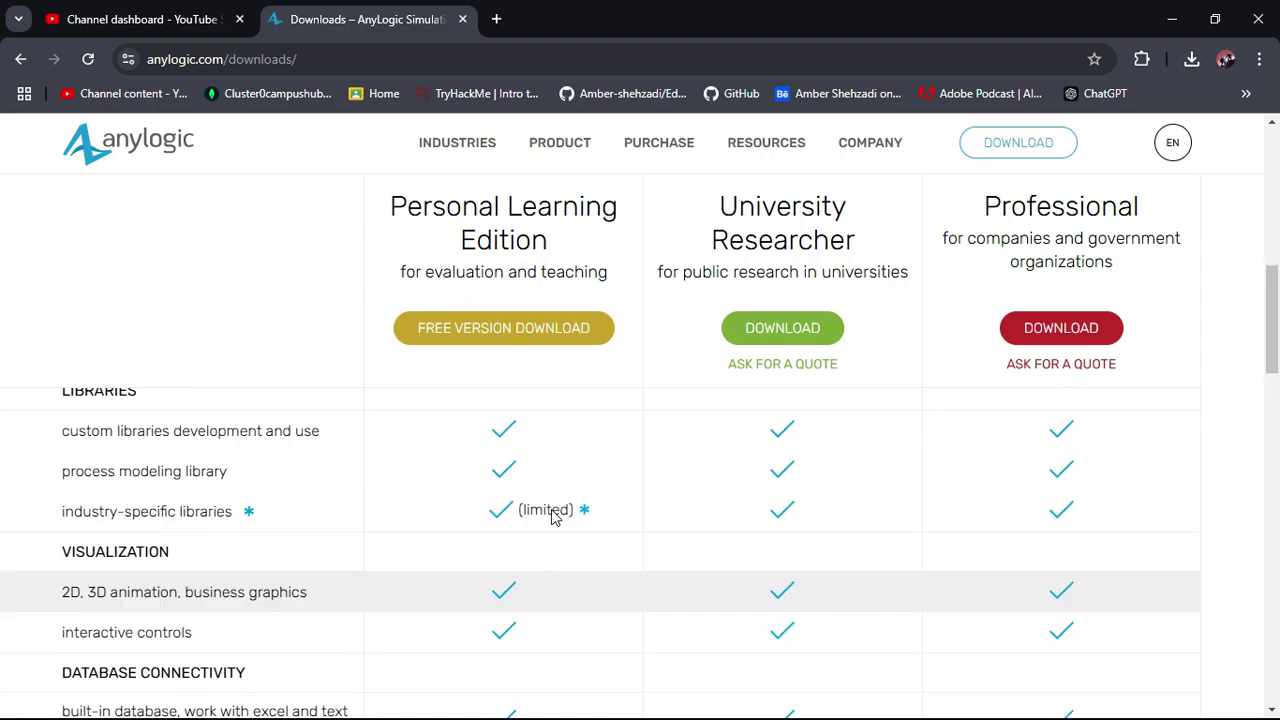
scroll(551, 510, down, 2)
scroll(551, 517, down, 4)
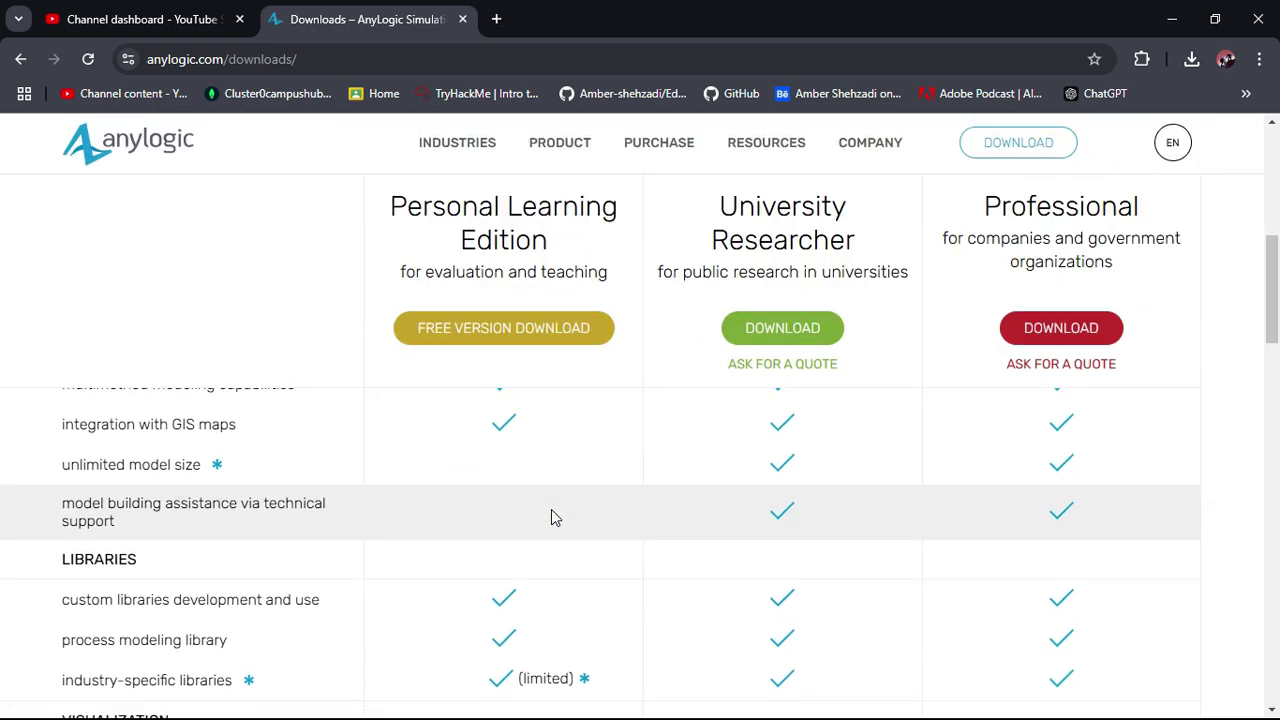
scroll(506, 343, up, 1)
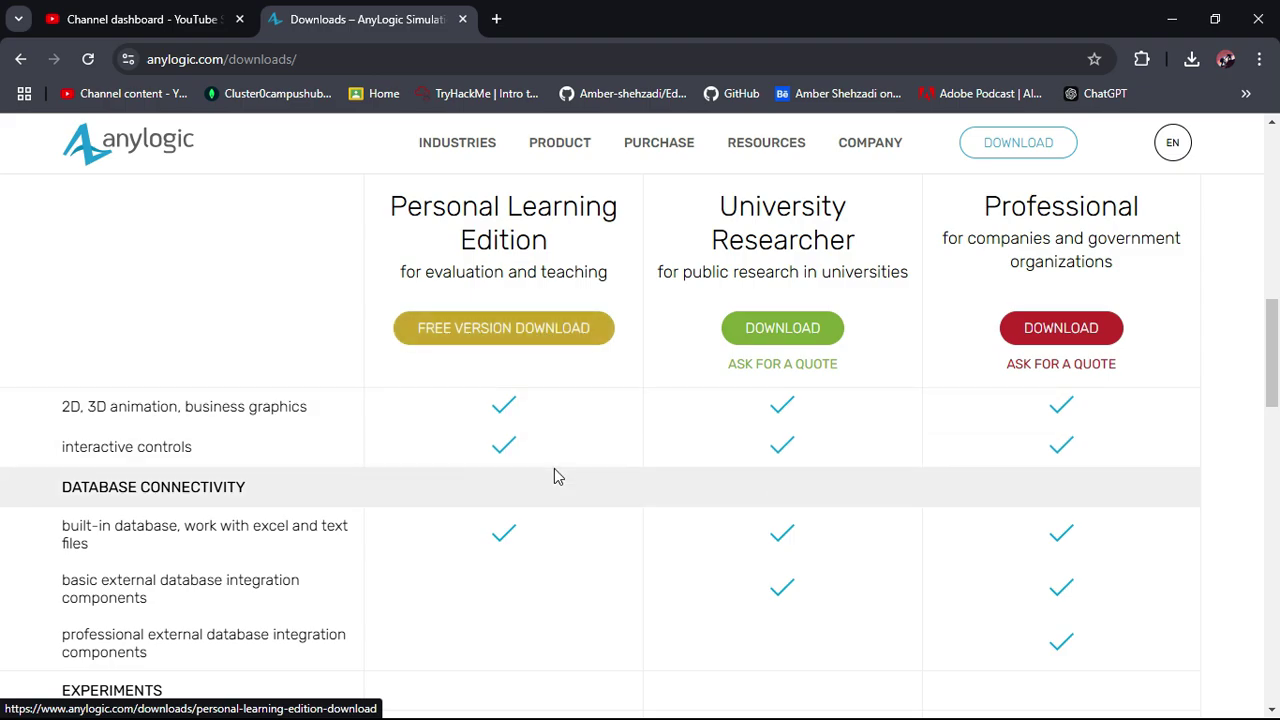
scroll(554, 474, up, 6)
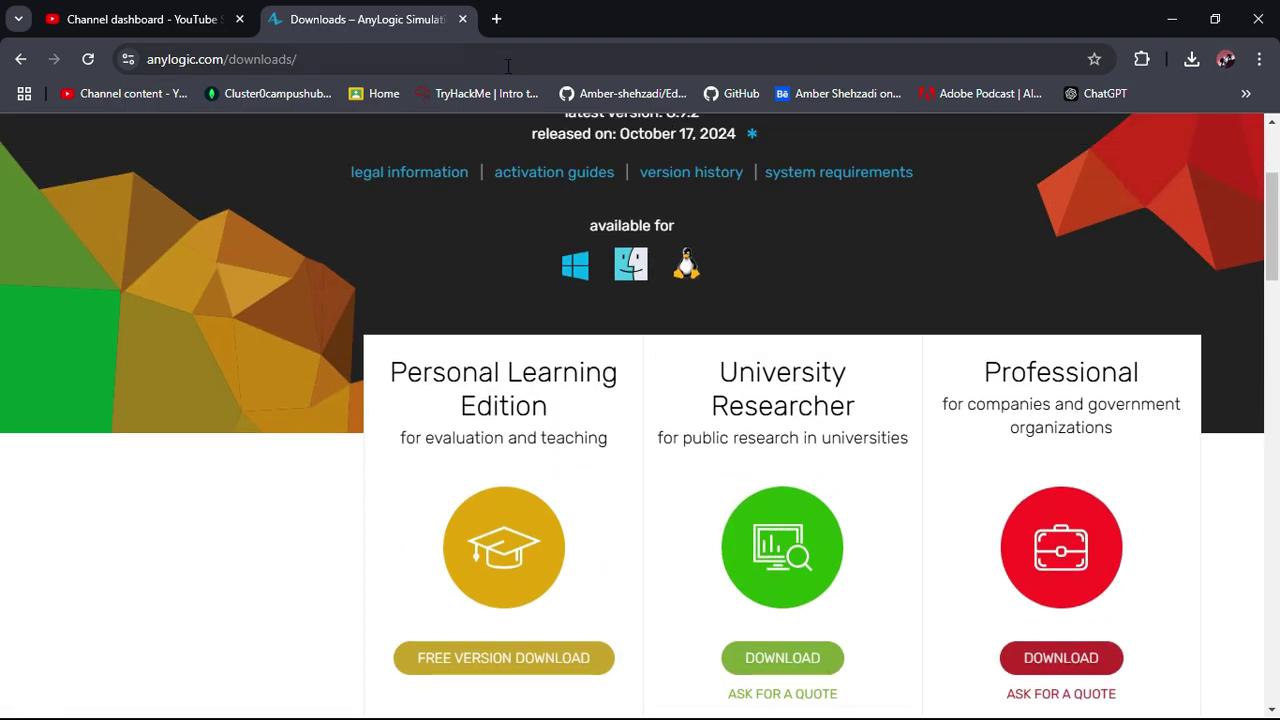
Switch to AnyLogic and close both the Welcome page and the Modelm model
click(1170, 19)
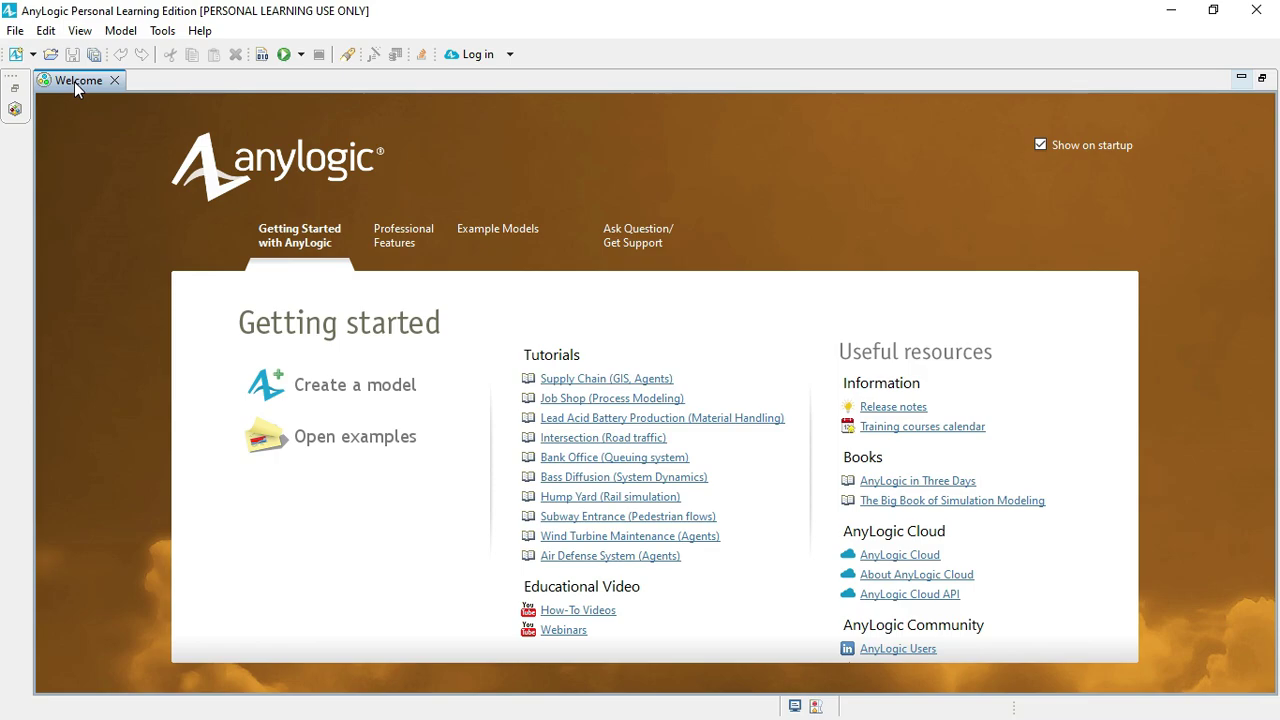
click(116, 81)
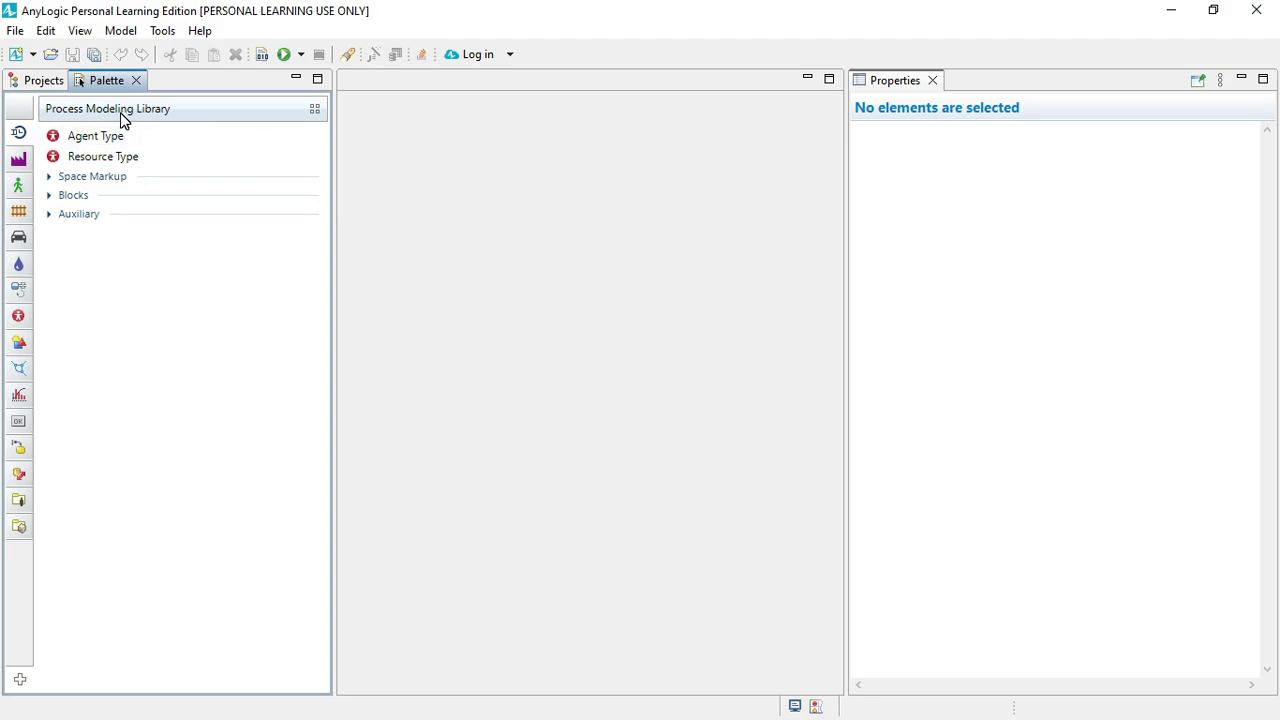
click(27, 83)
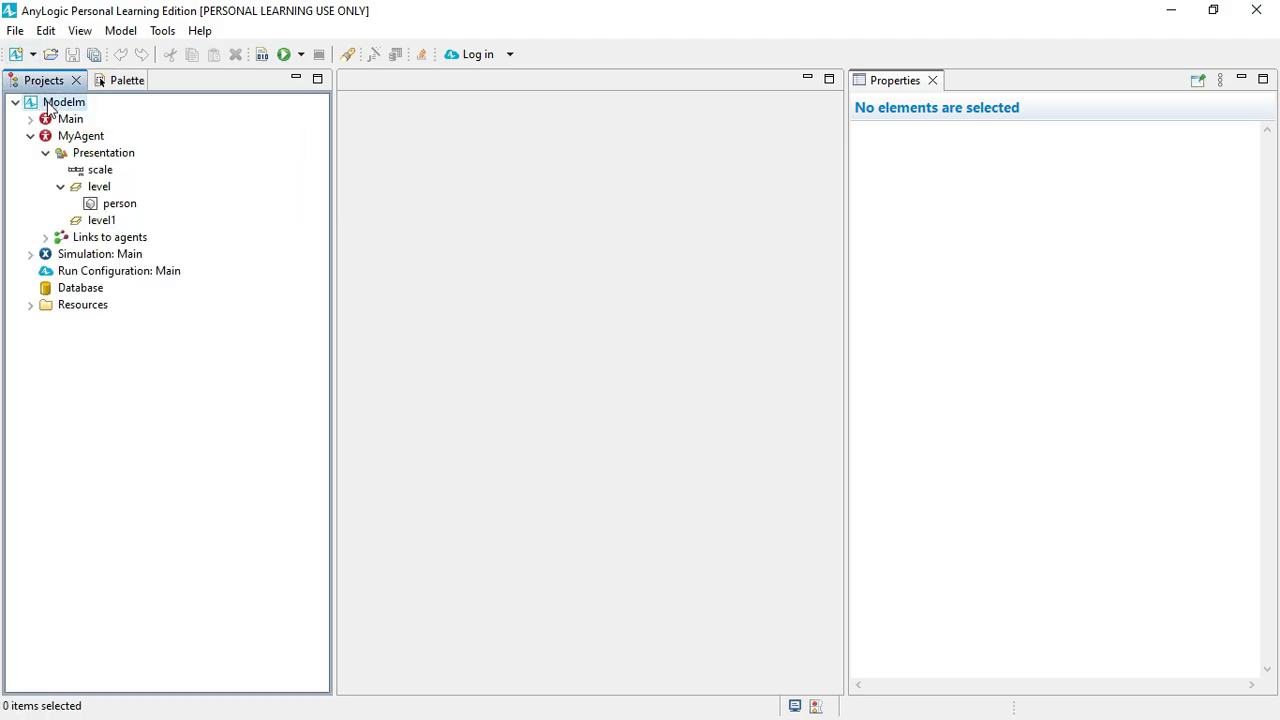
right_click(50, 104)
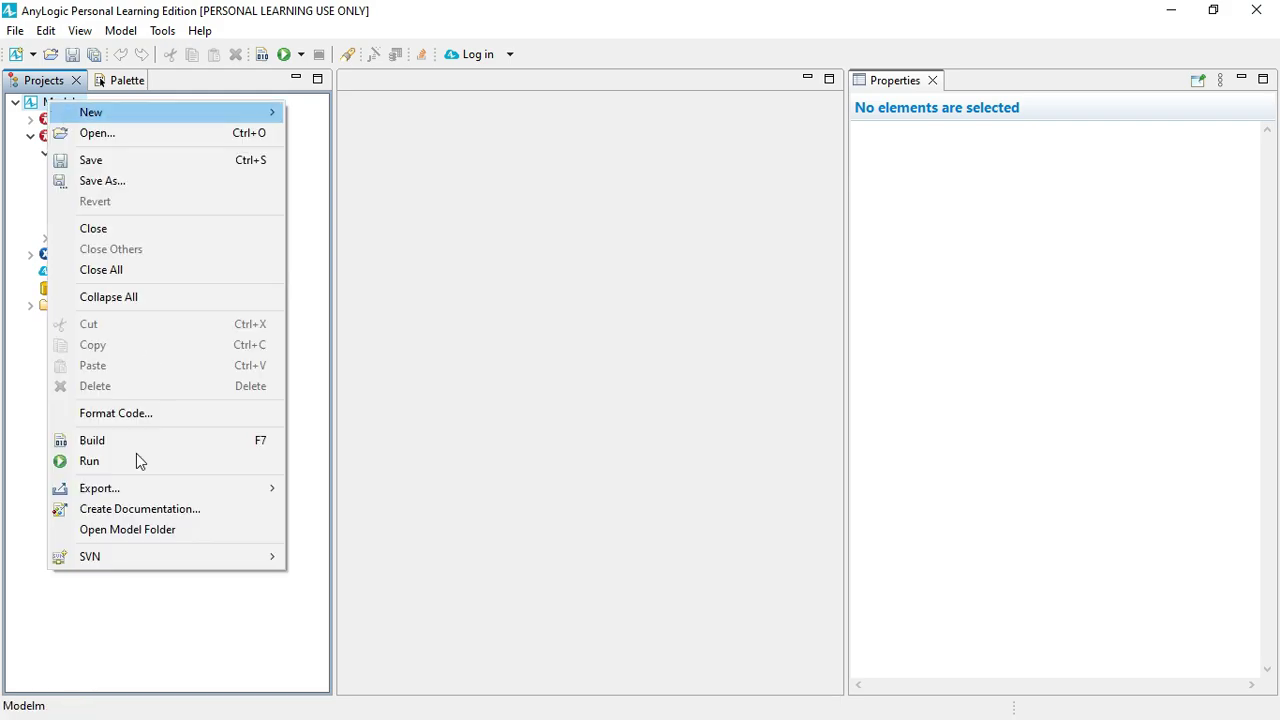
click(117, 229)
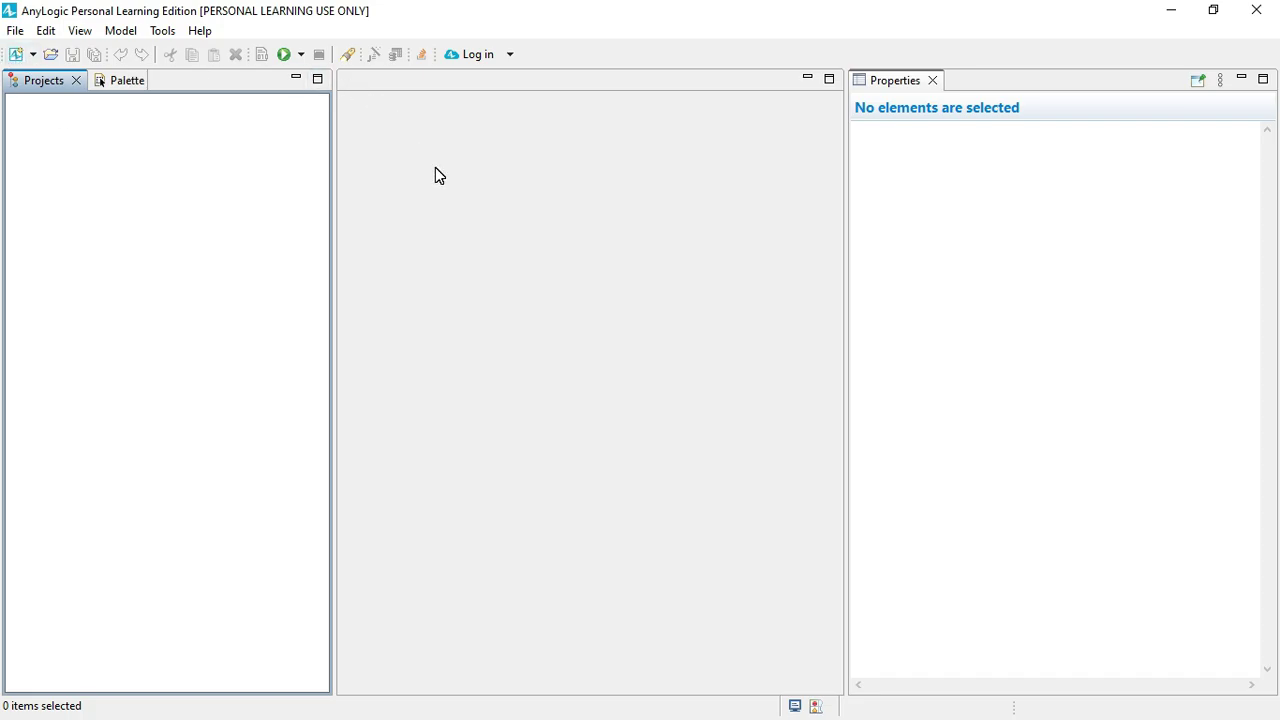
Start a new model and set its location to the Practical Models folder inside IT7 sesion(21-25) on the Desktop
click(30, 58)
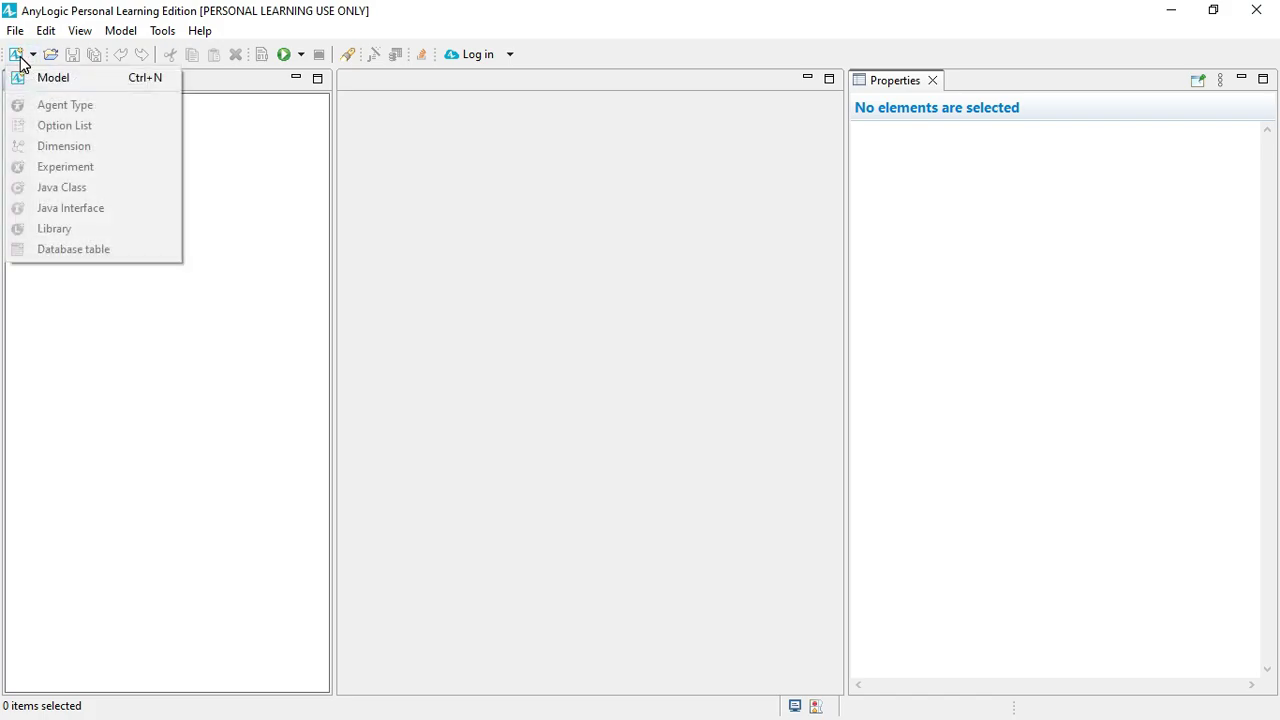
click(20, 58)
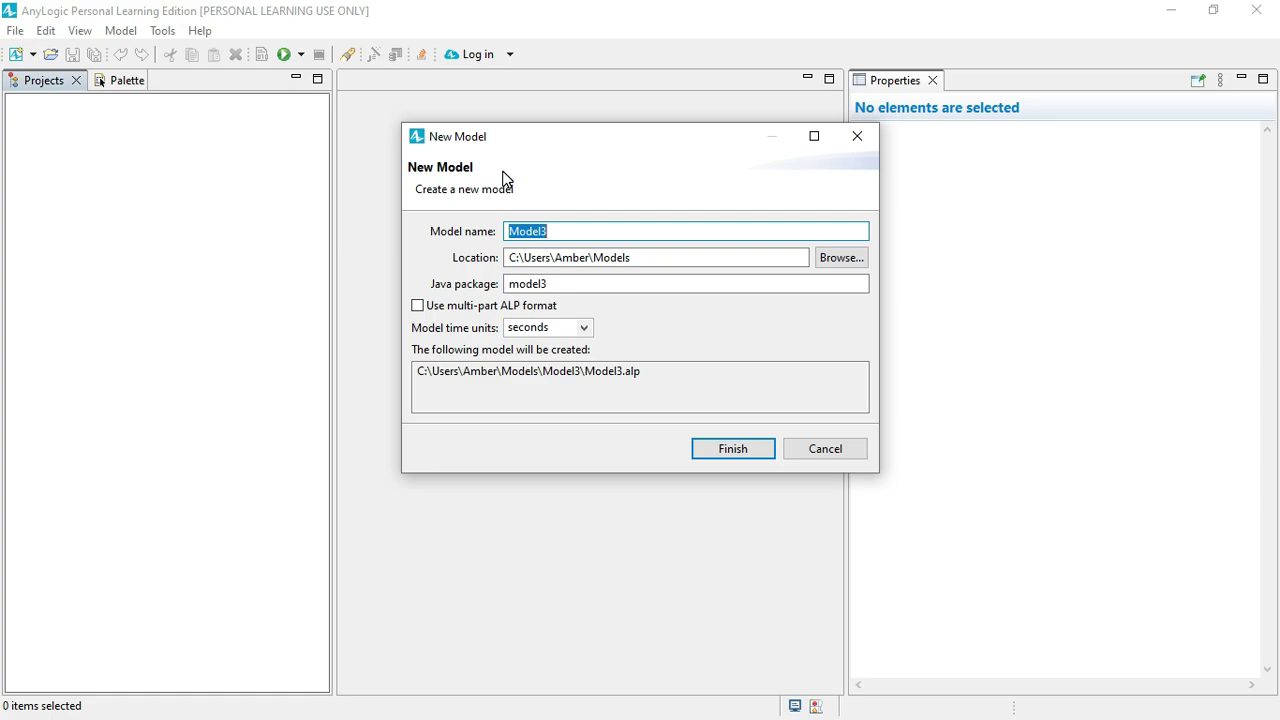
click(551, 231)
drag(551, 231, 512, 233)
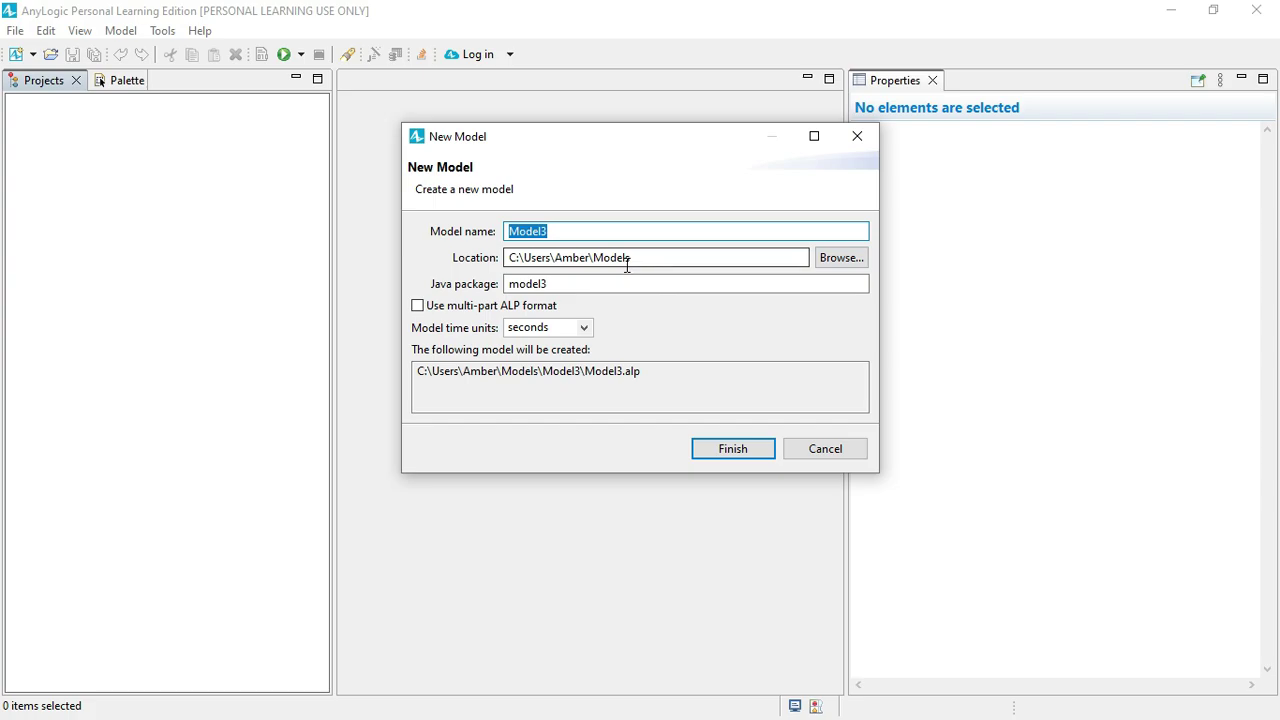
click(564, 263)
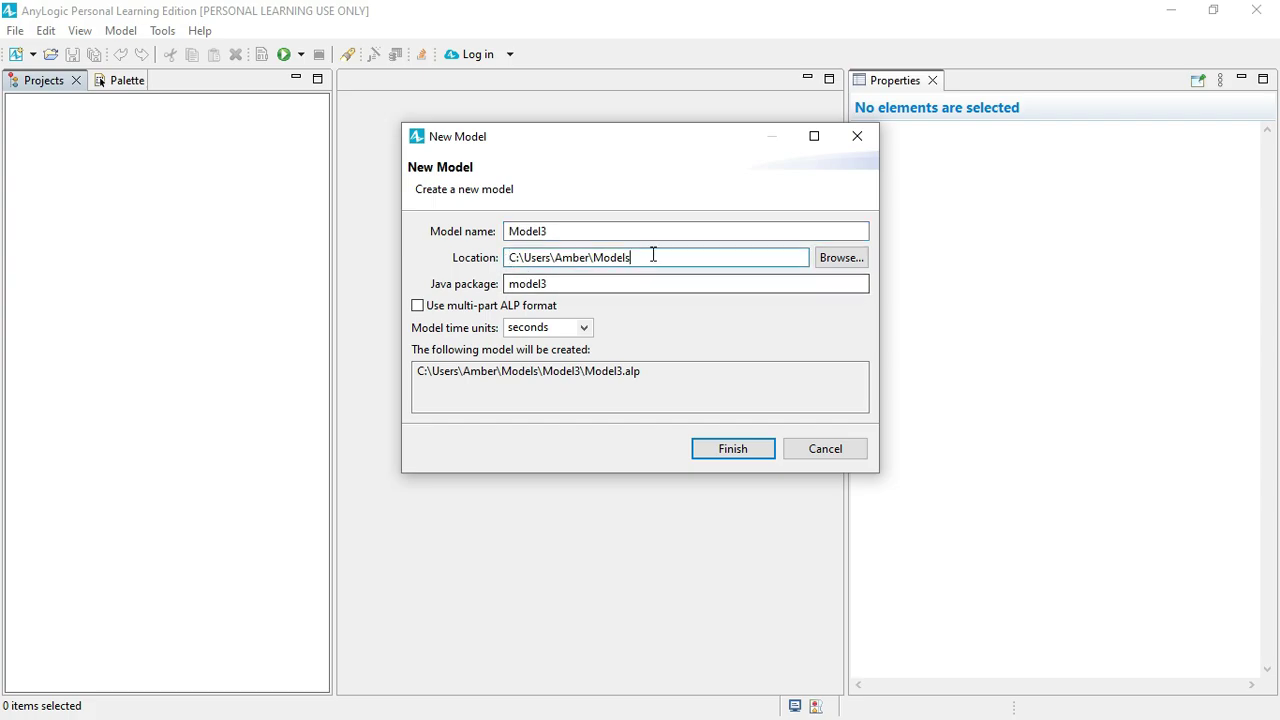
click(829, 257)
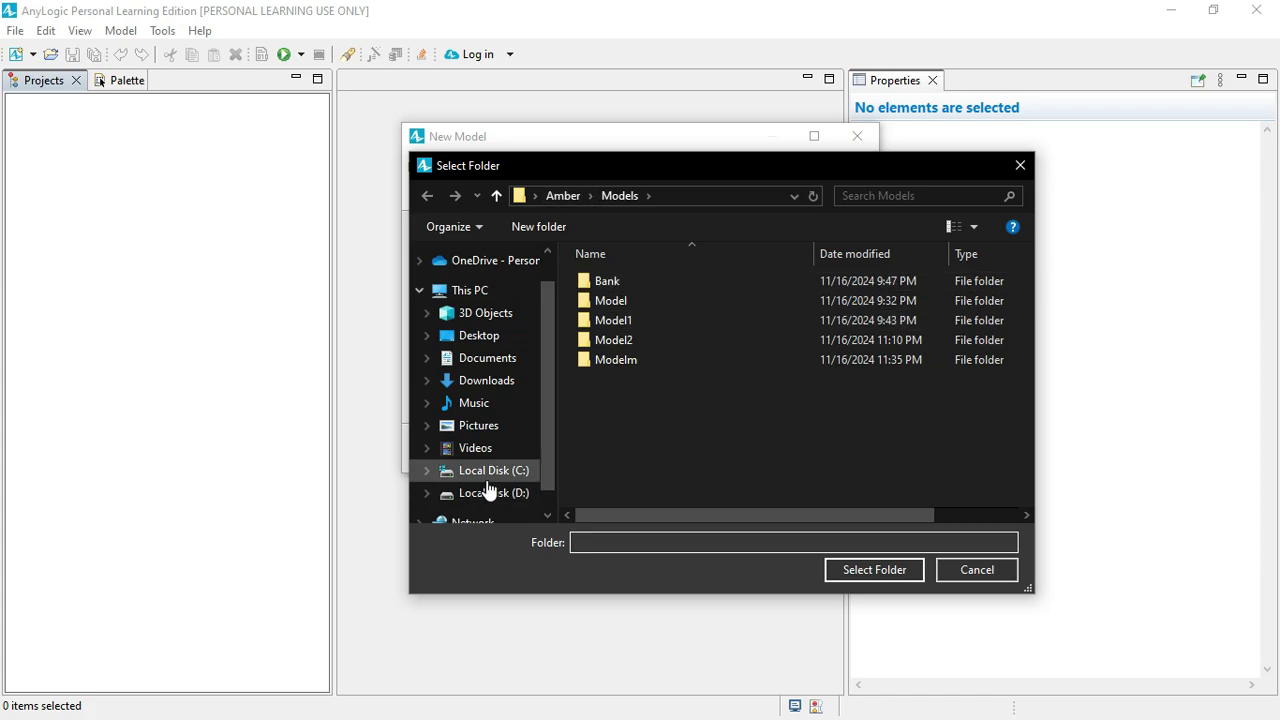
click(480, 343)
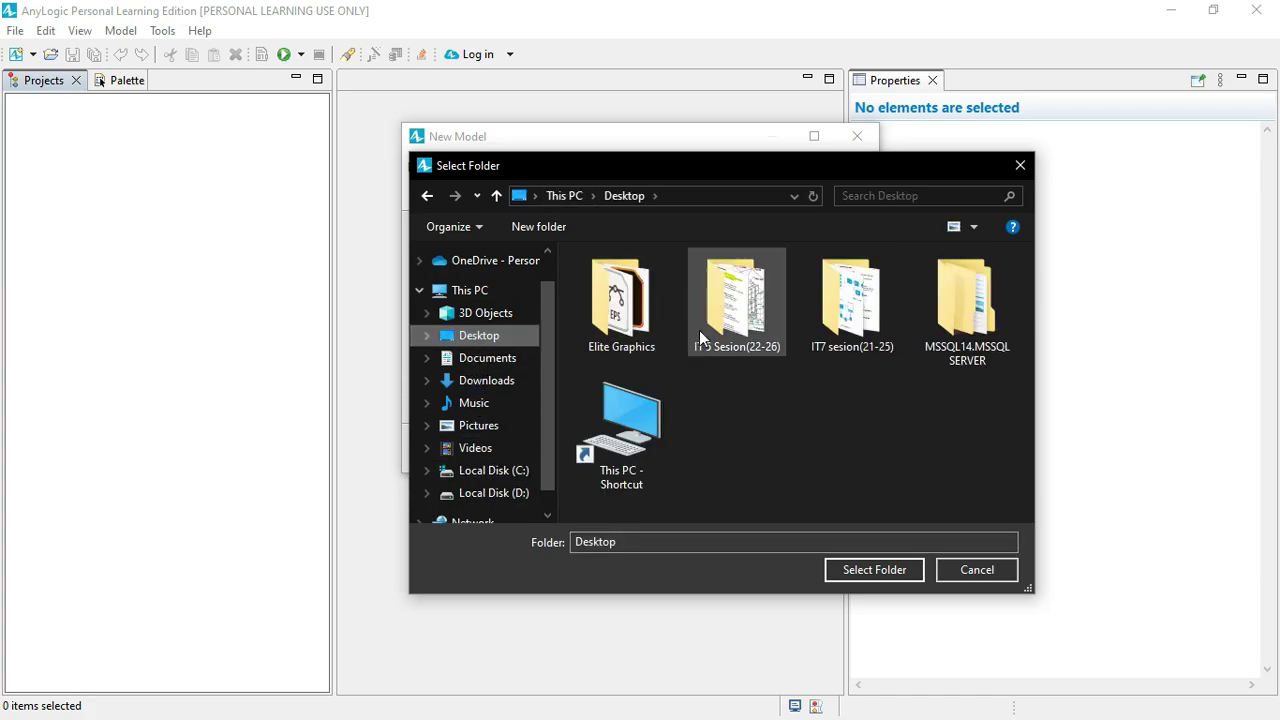
click(866, 320)
double_click(866, 320)
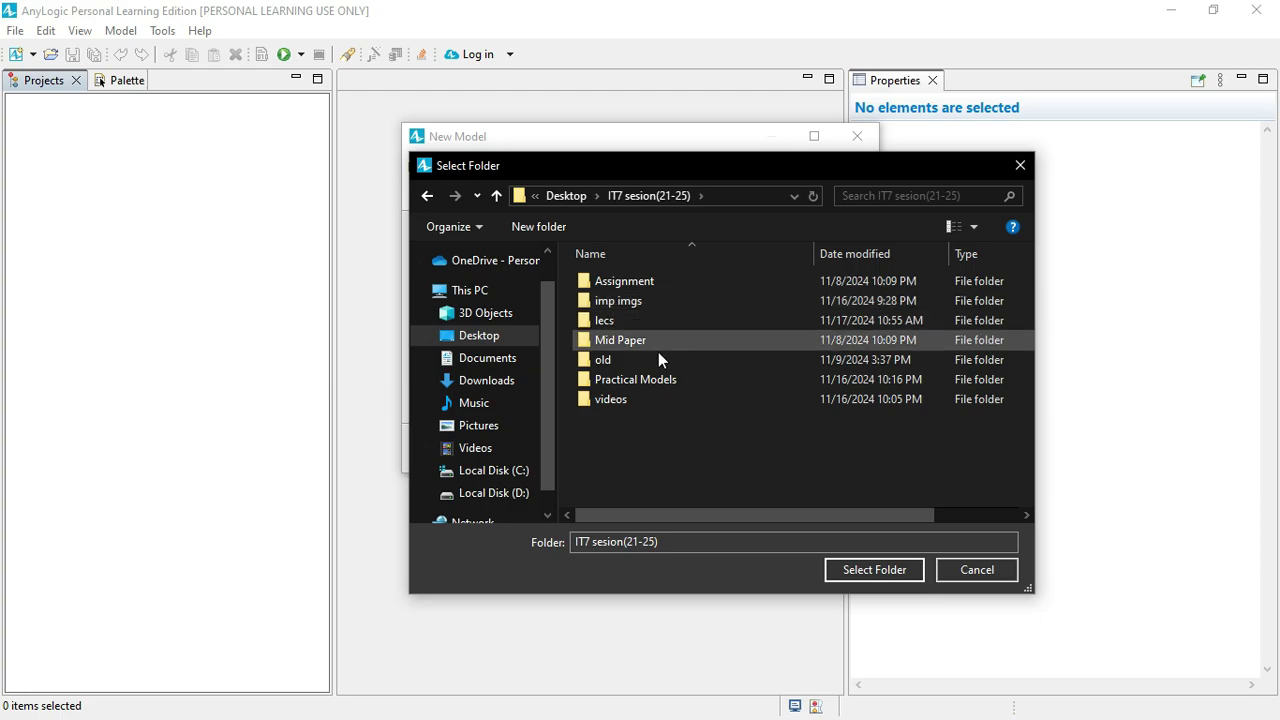
double_click(638, 387)
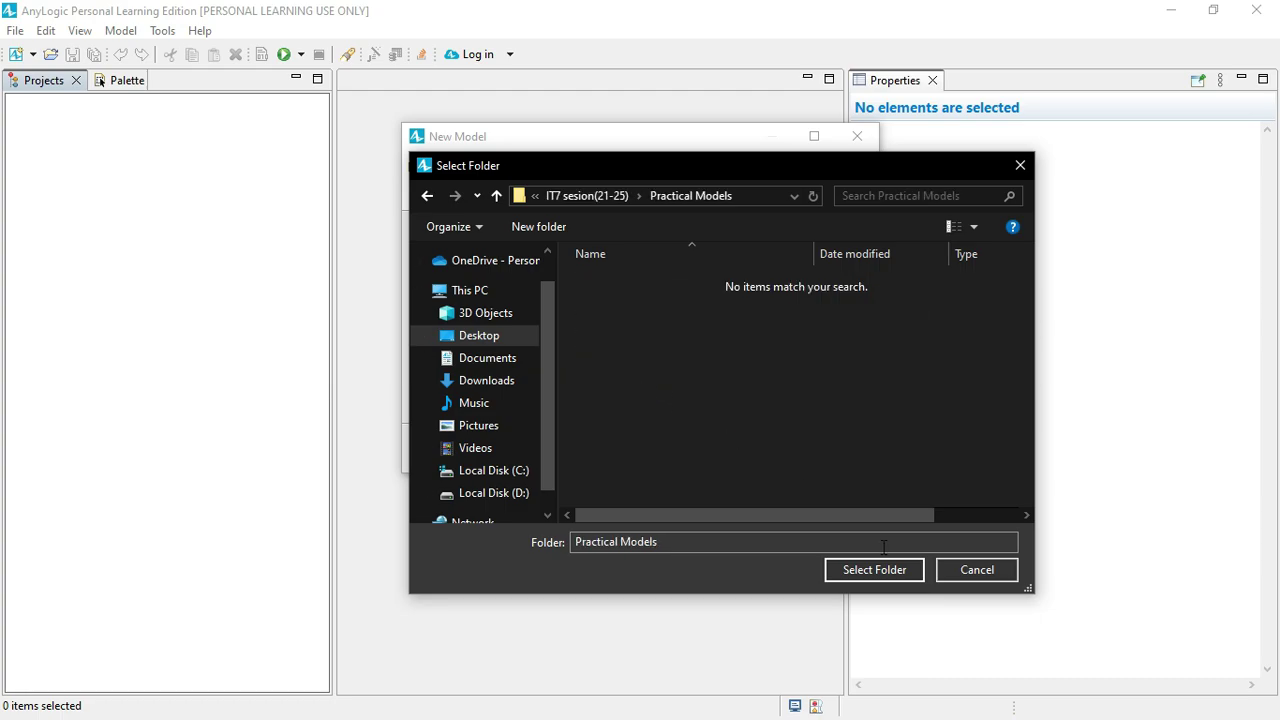
click(875, 576)
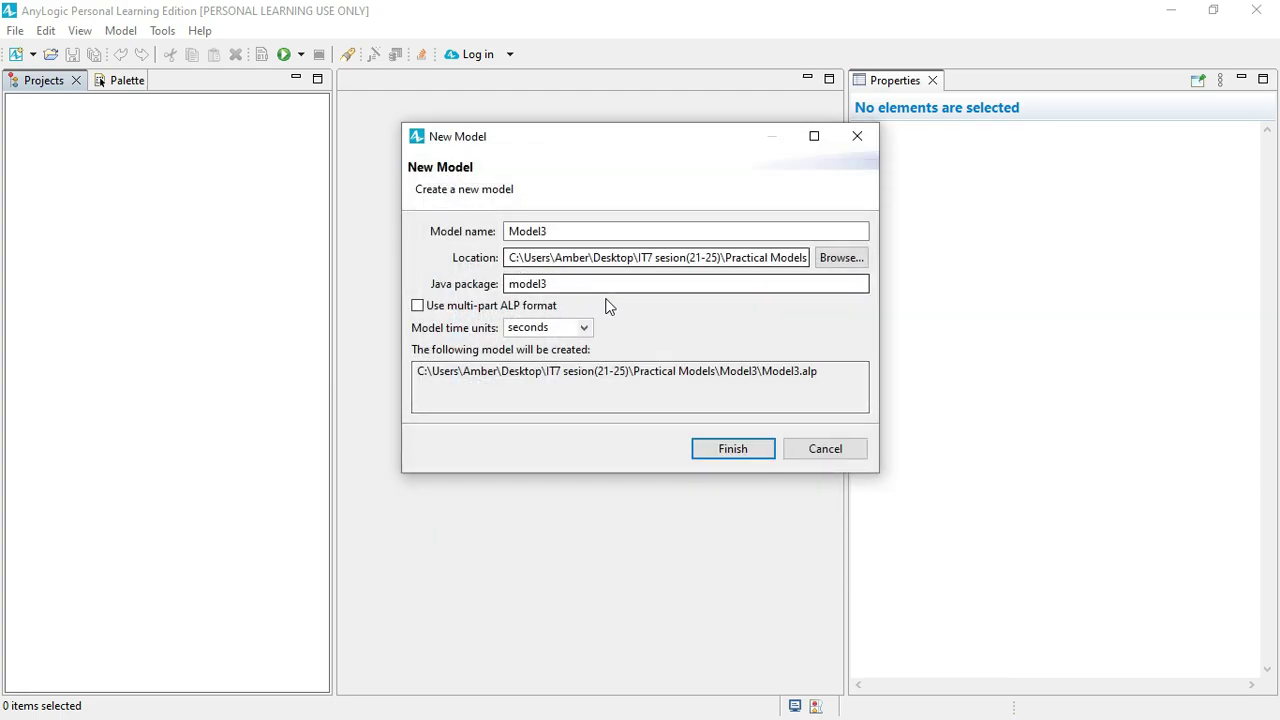
Name the new model "Lec 1"
drag(761, 258, 552, 258)
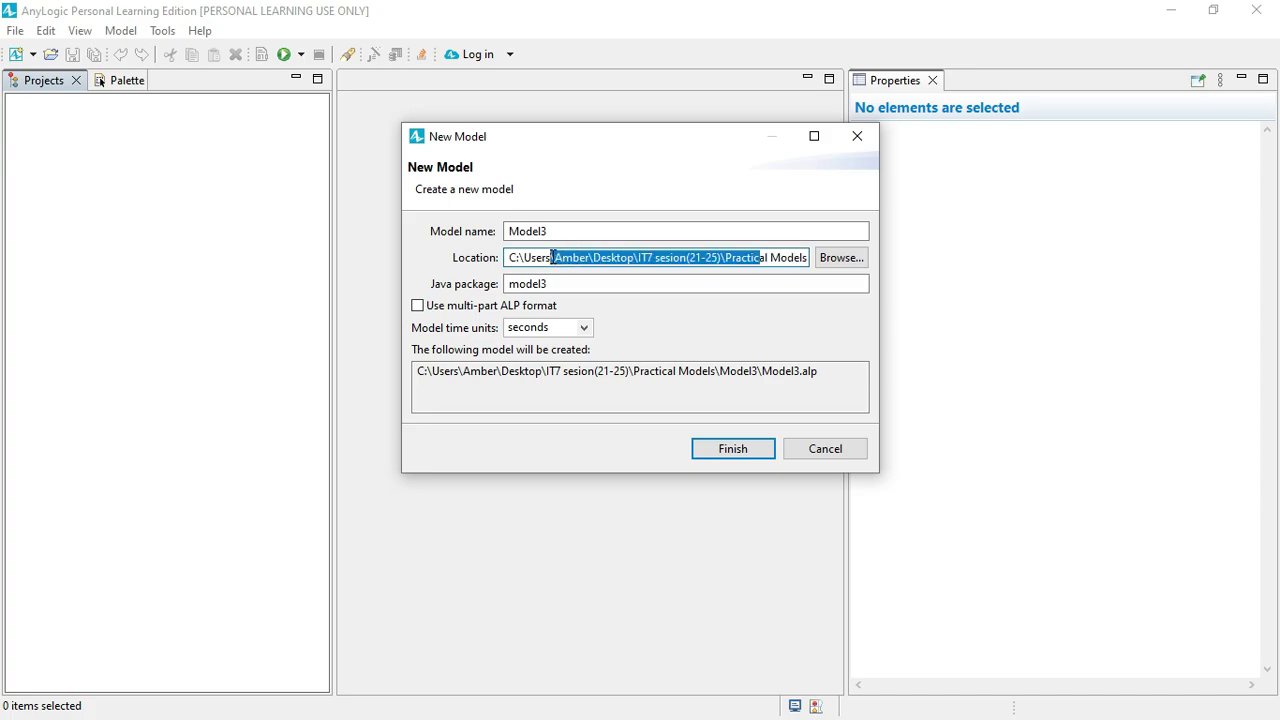
click(555, 228)
drag(557, 228, 503, 230)
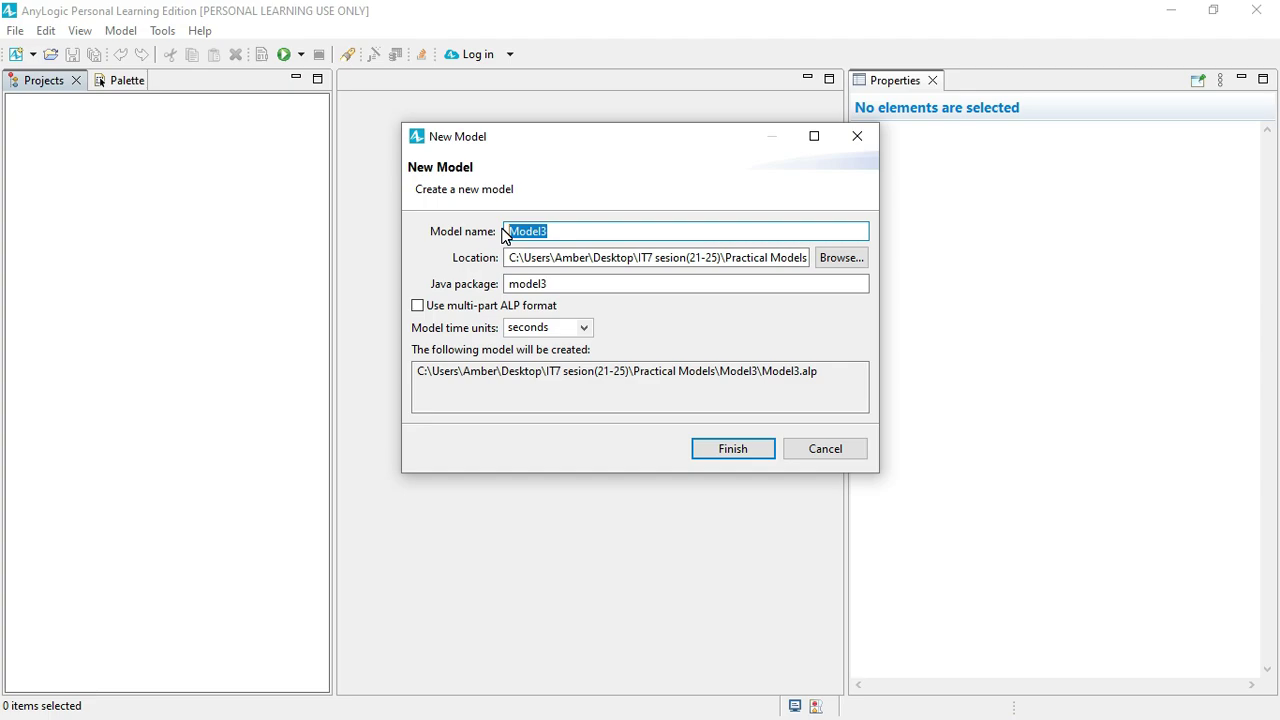
text(Lec 1)
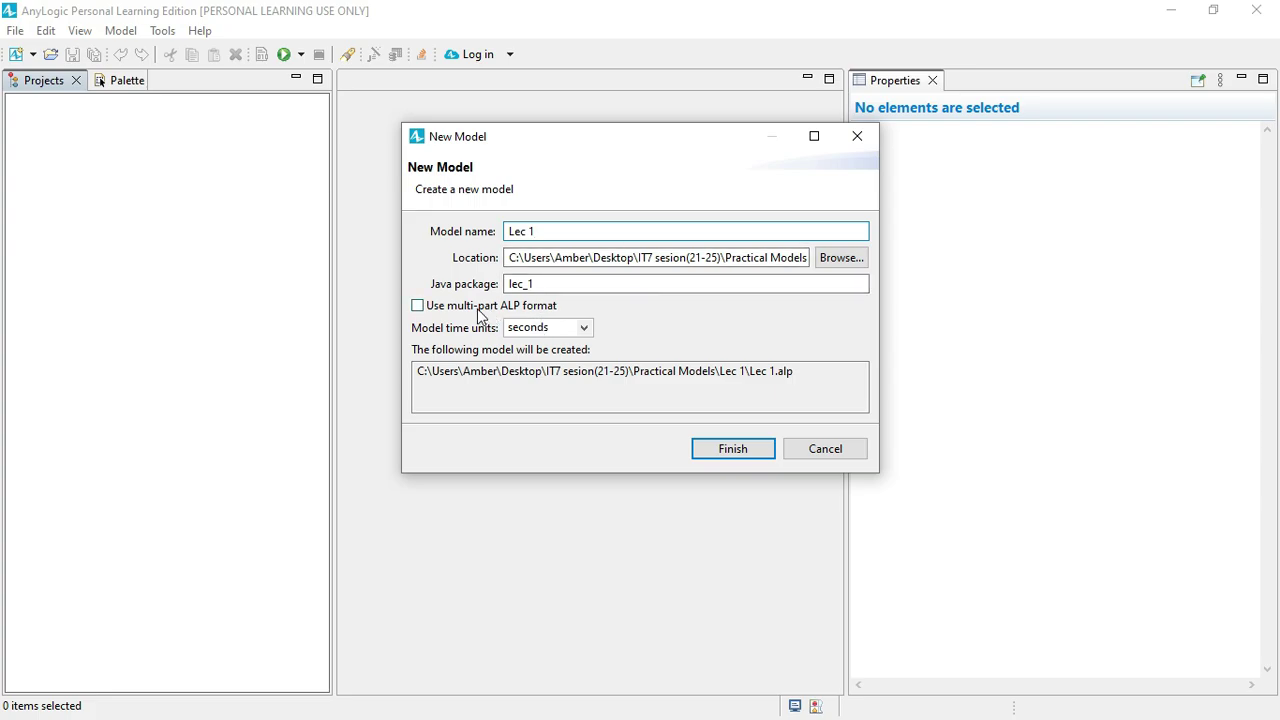
Create the model with minutes as its model time units and show its project tree
click(585, 330)
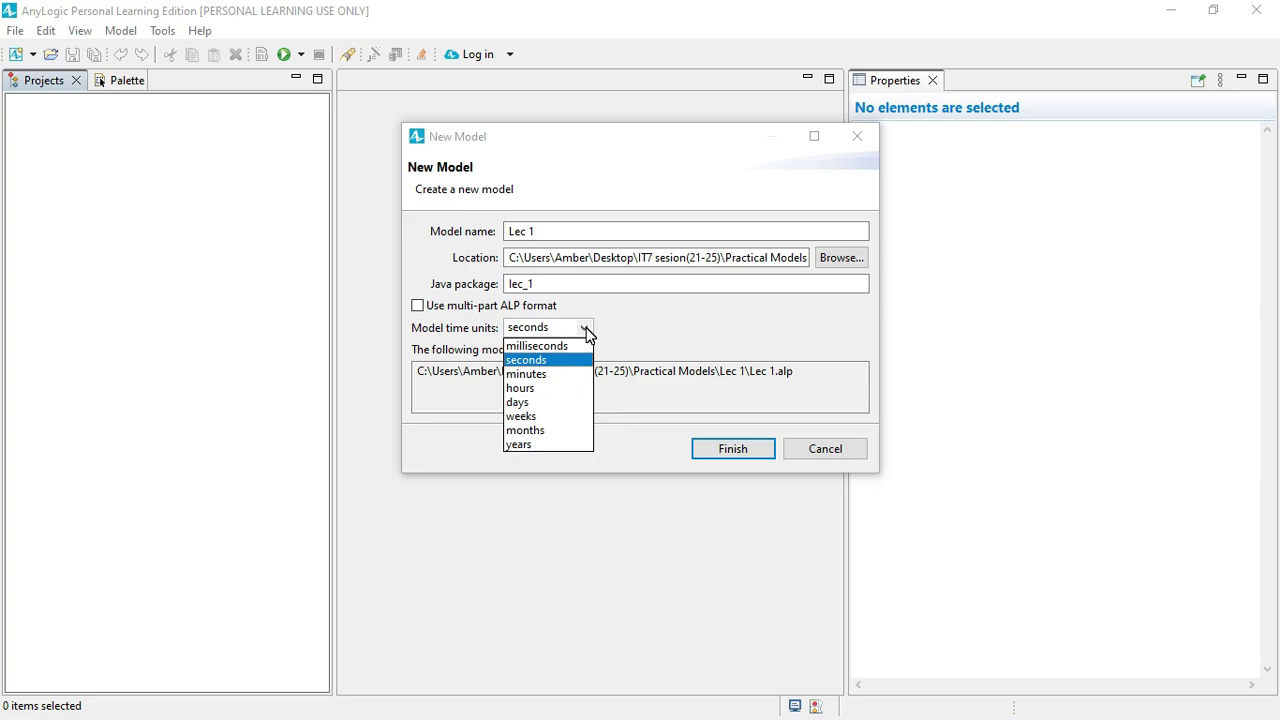
click(530, 376)
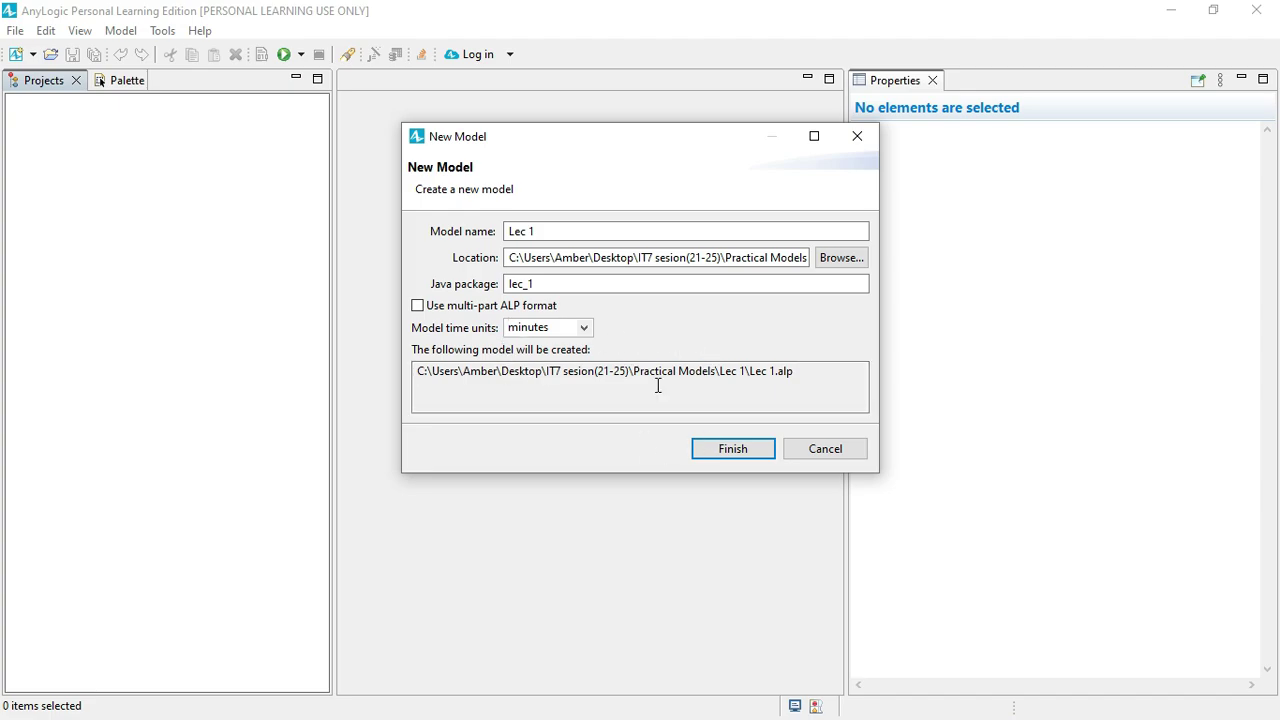
click(732, 449)
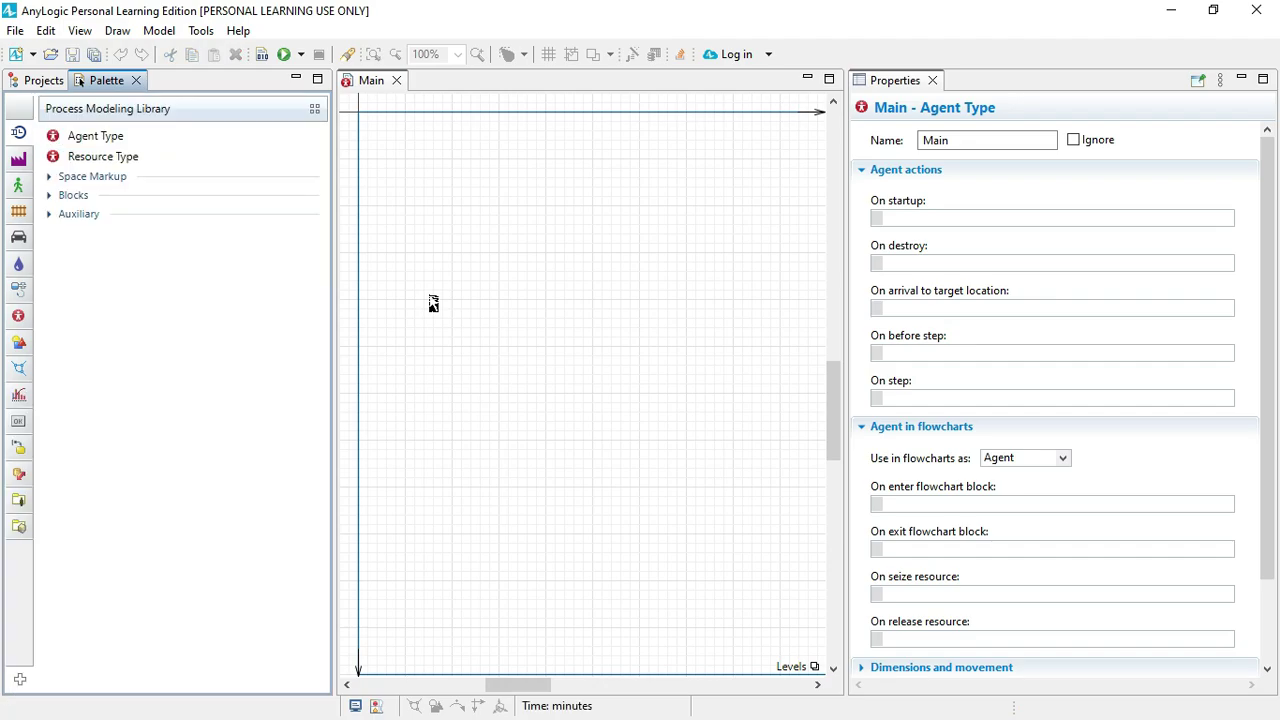
click(40, 82)
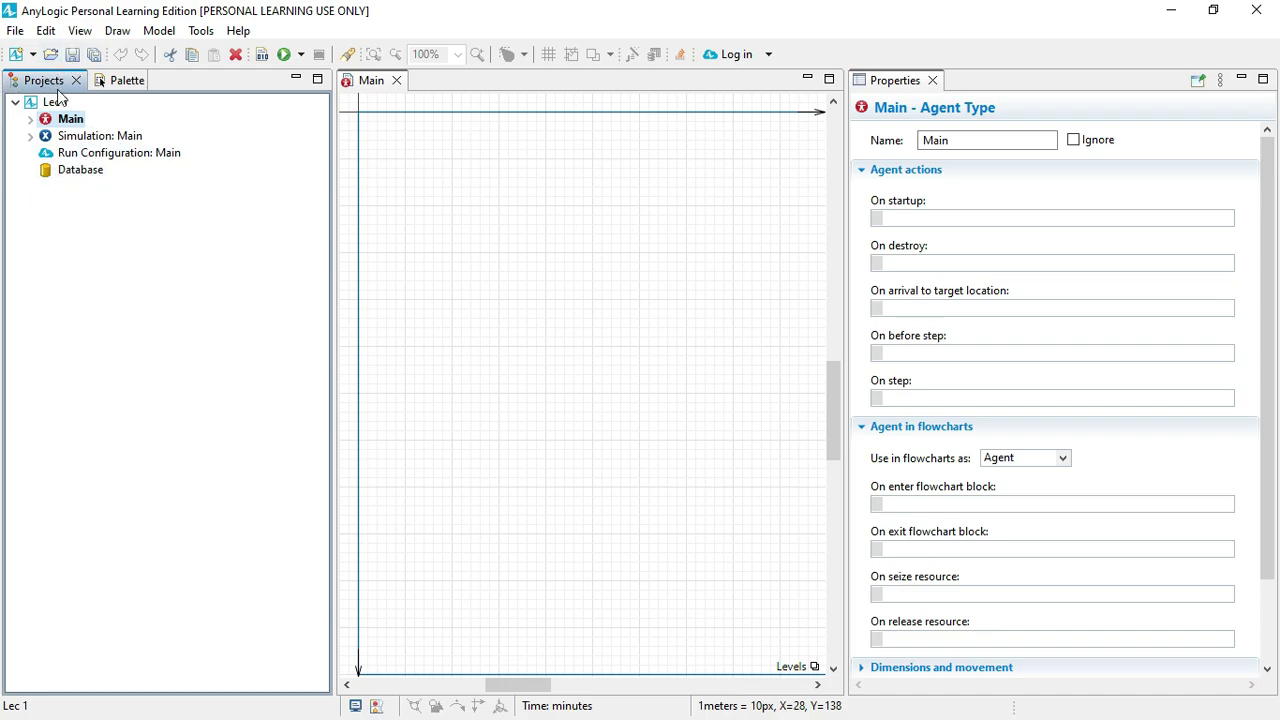
Examine the Lec 1 project tree, expanding the Main and Simulation: Main branches and collapsing them again
click(15, 103)
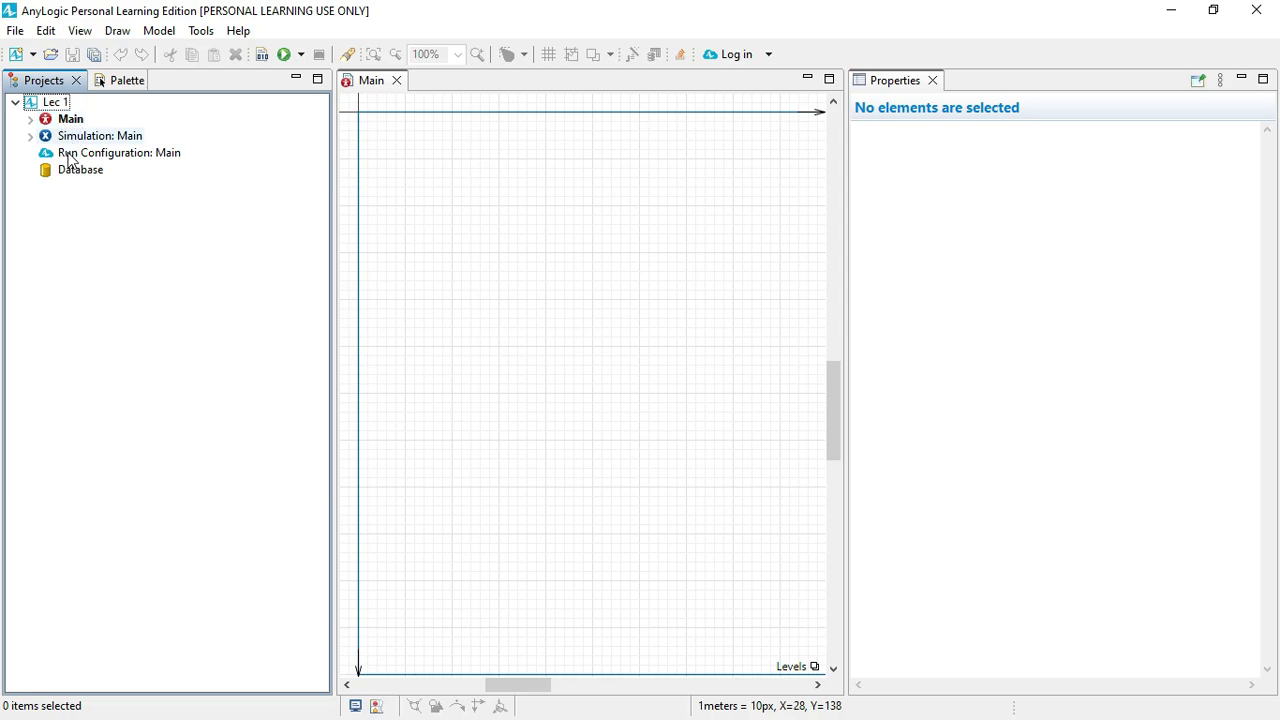
click(15, 103)
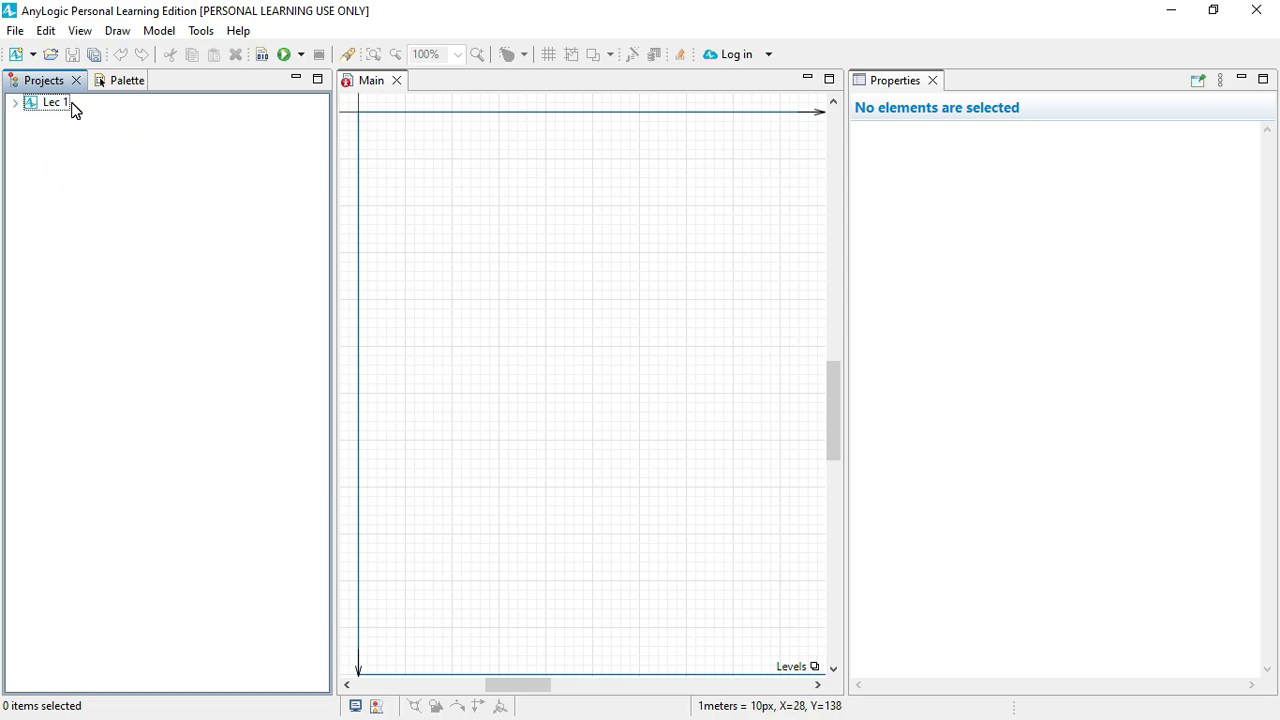
click(15, 103)
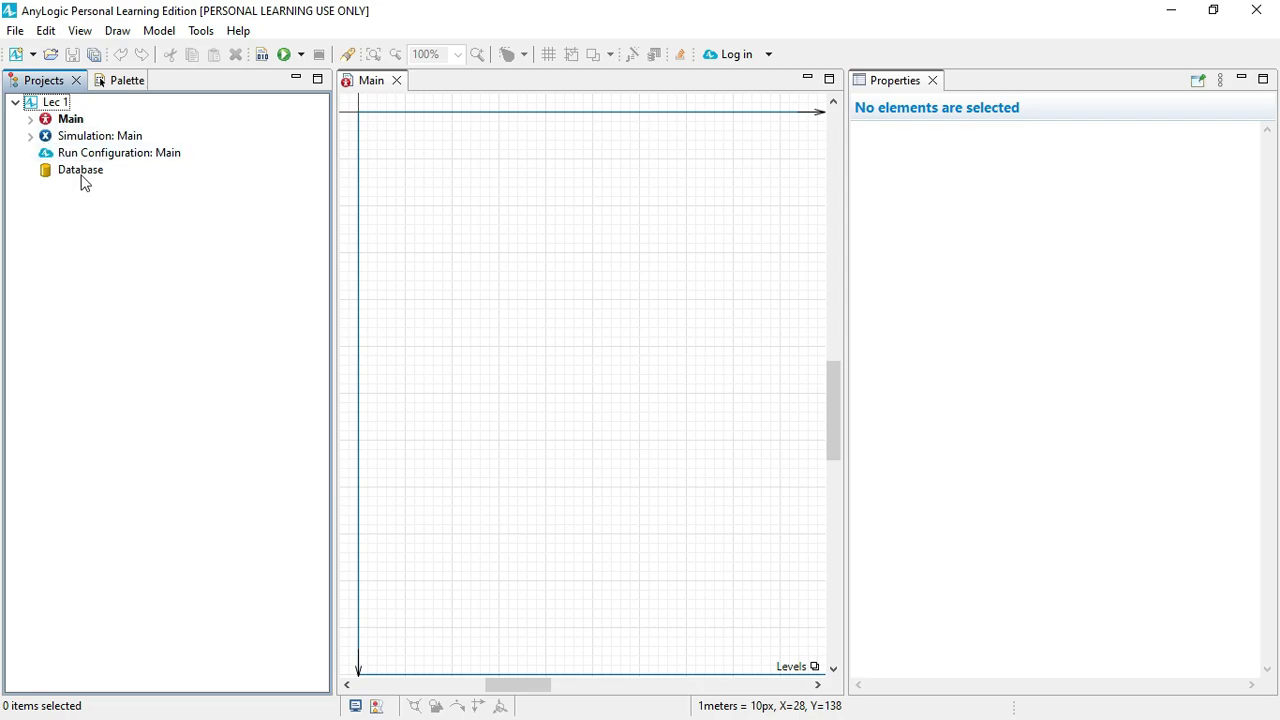
click(31, 119)
click(31, 170)
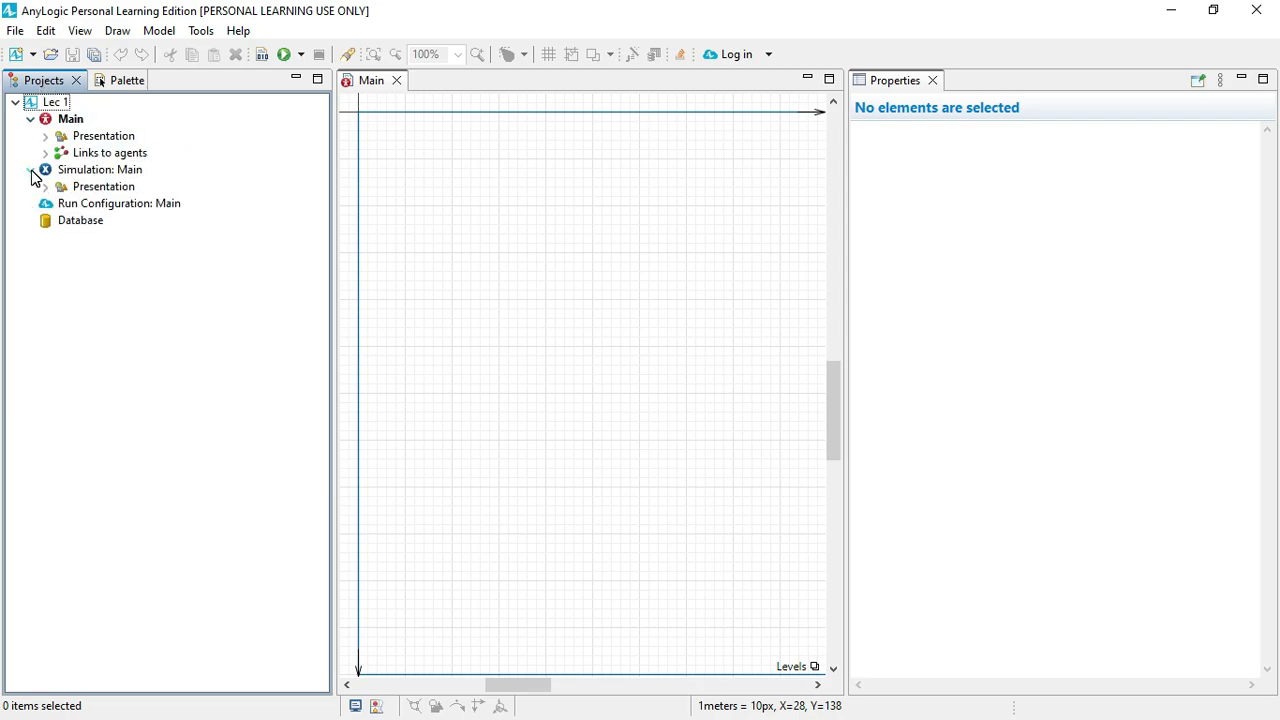
click(108, 139)
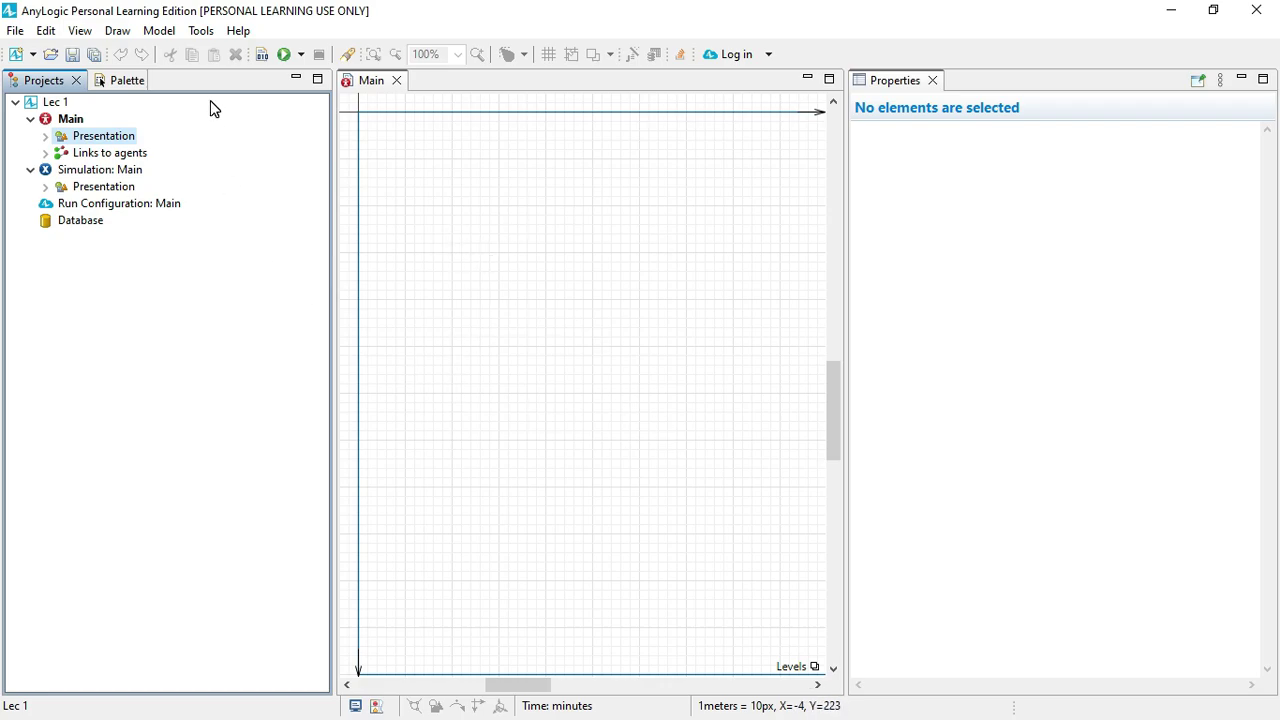
click(31, 119)
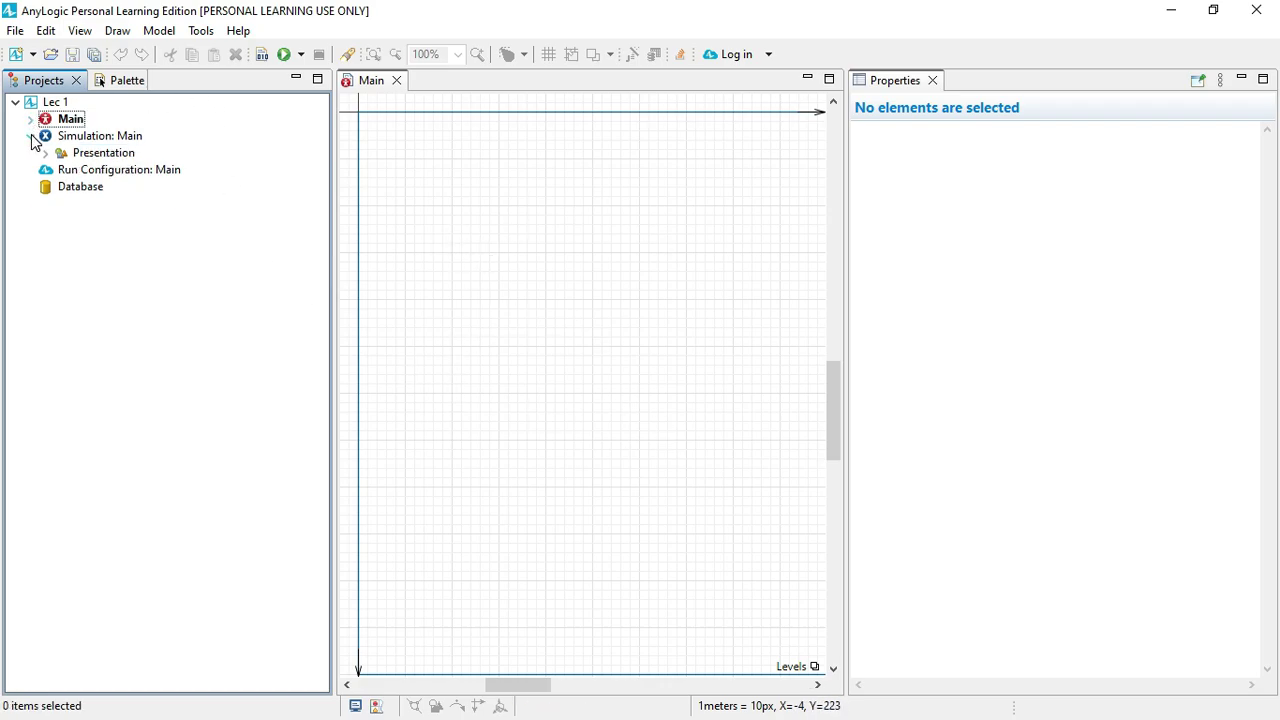
click(31, 136)
Show the Process Modeling Library in the palette, read its description and expand its Space Markup elements
click(104, 83)
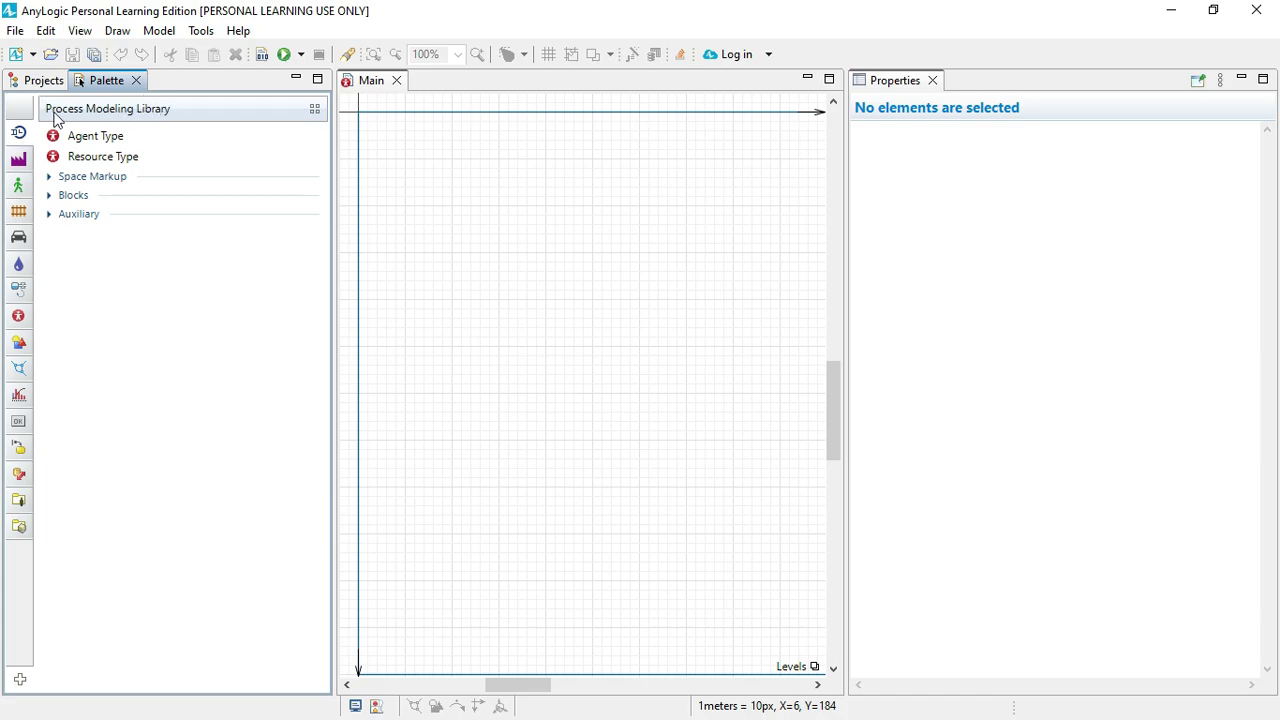
mouse_move(167, 121)
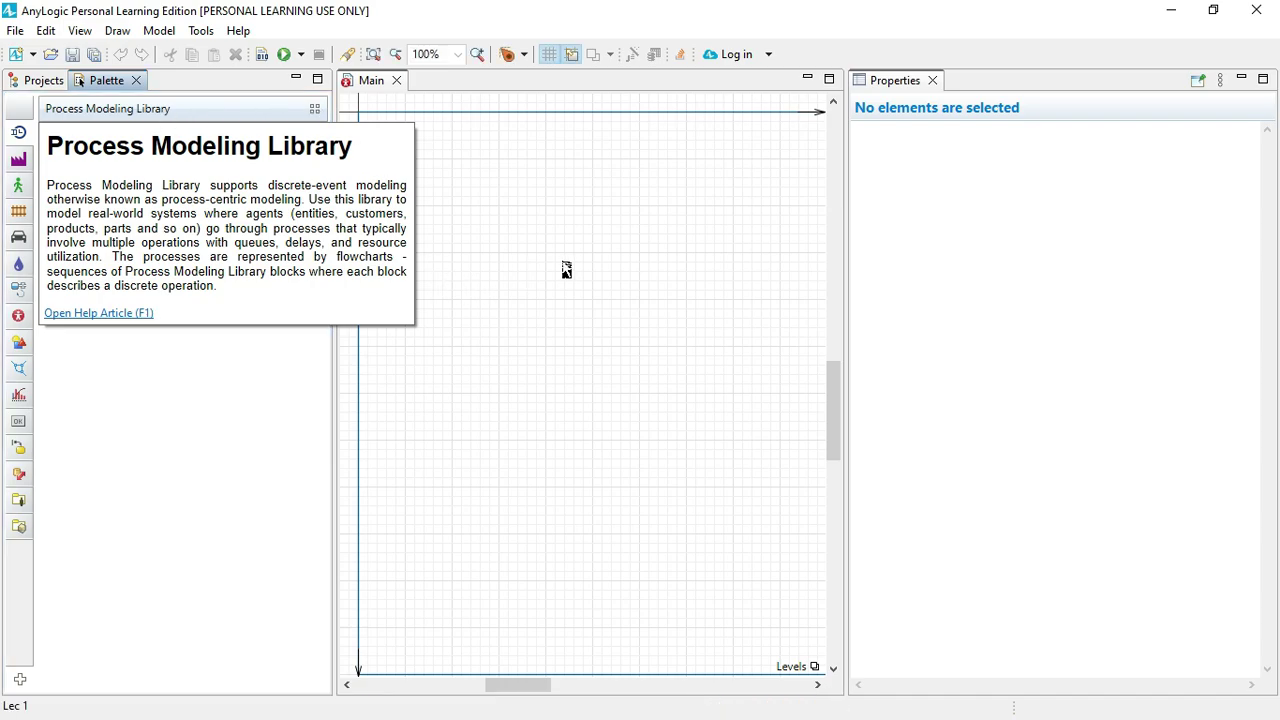
click(124, 375)
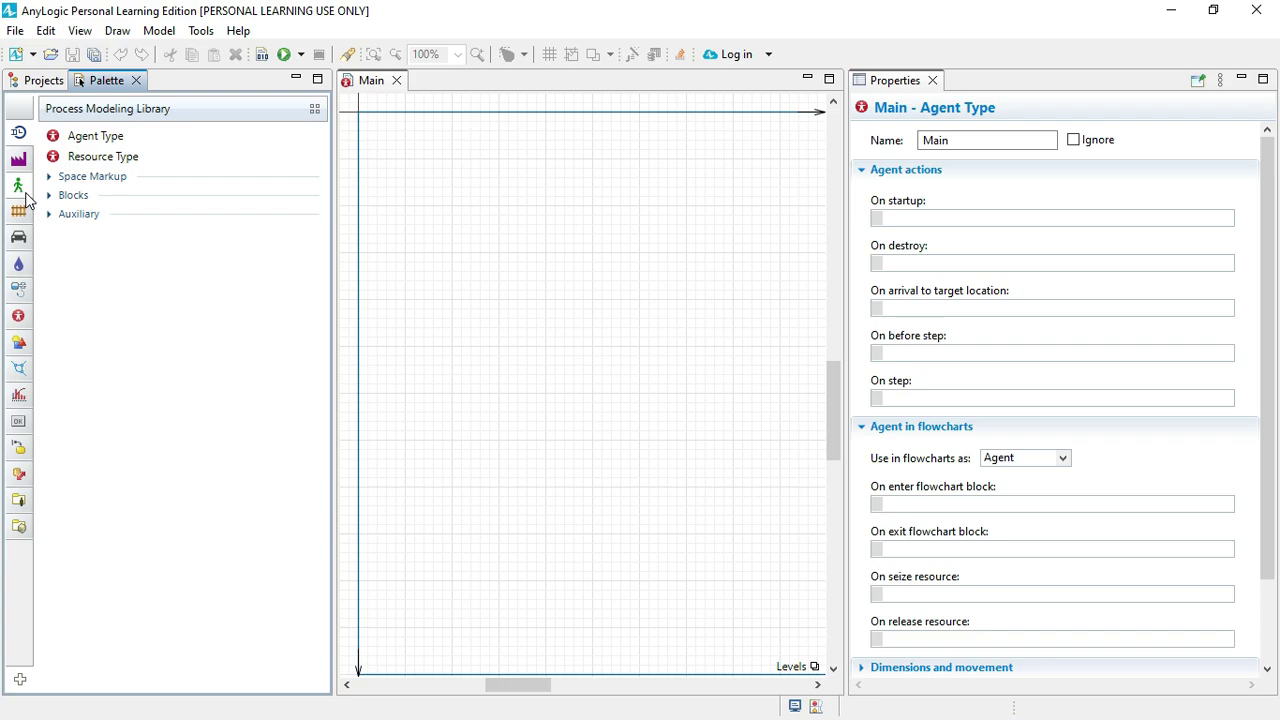
mouse_move(15, 143)
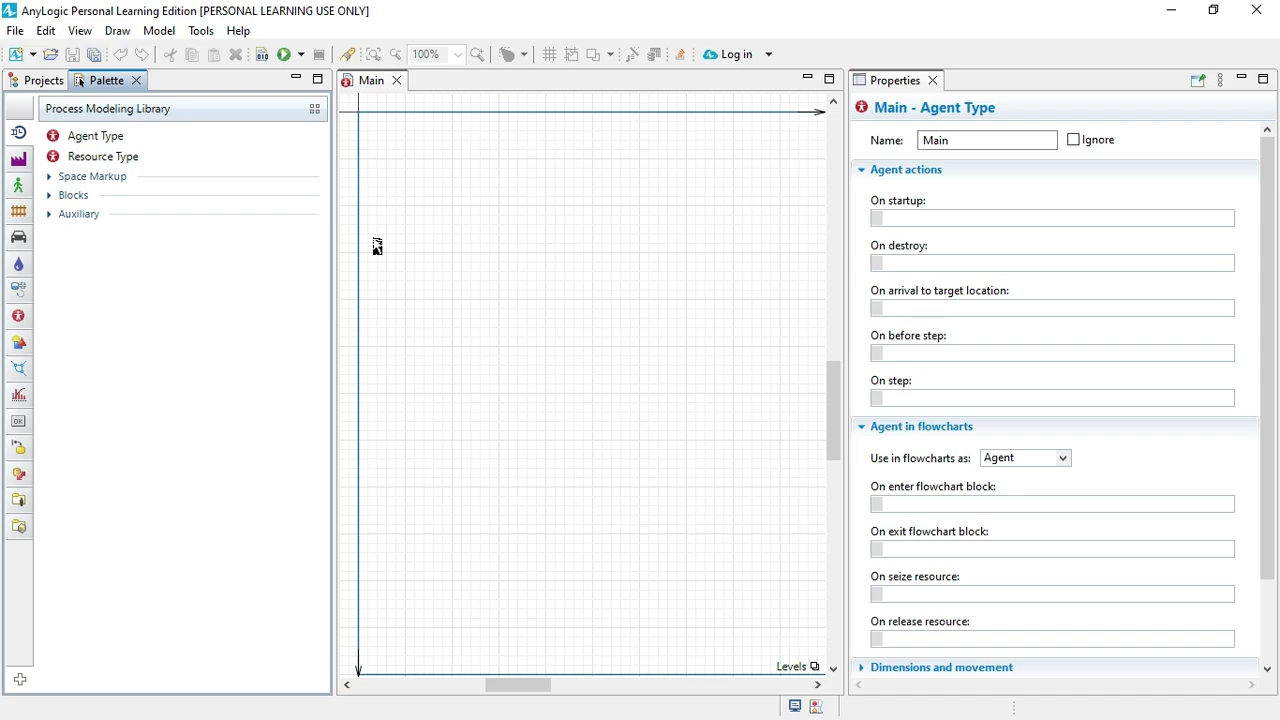
click(49, 178)
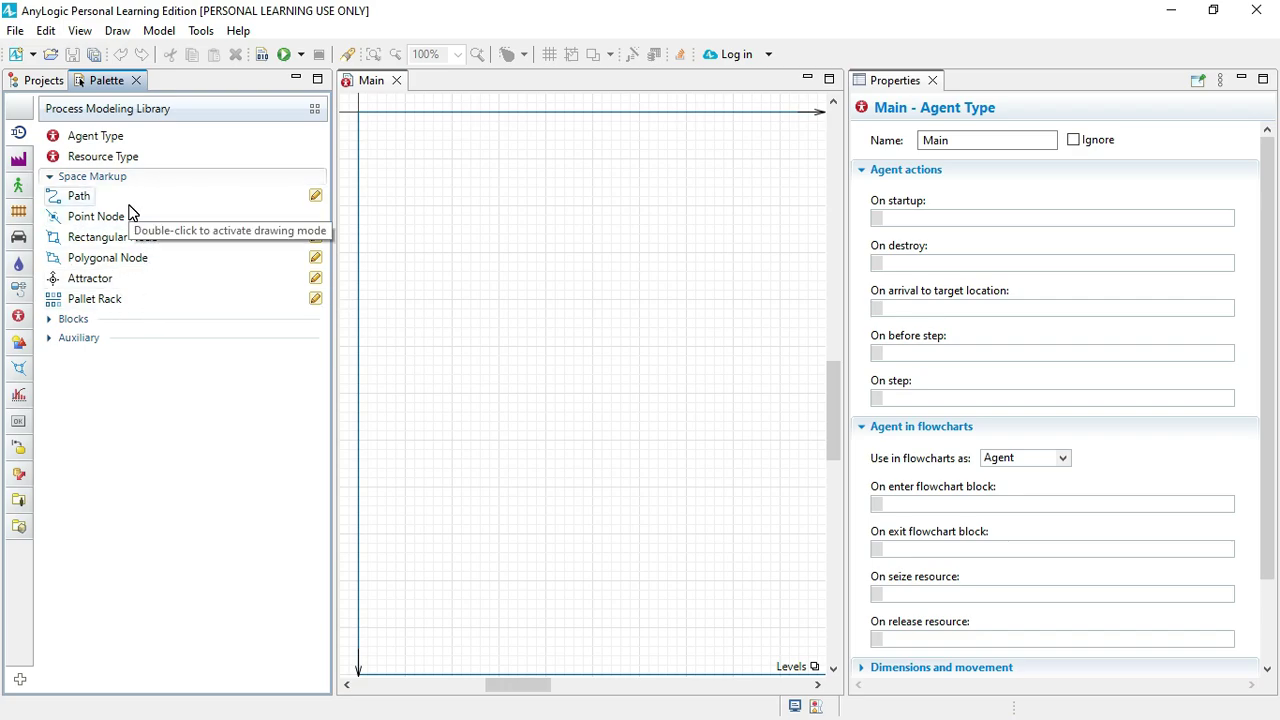
mouse_move(130, 206)
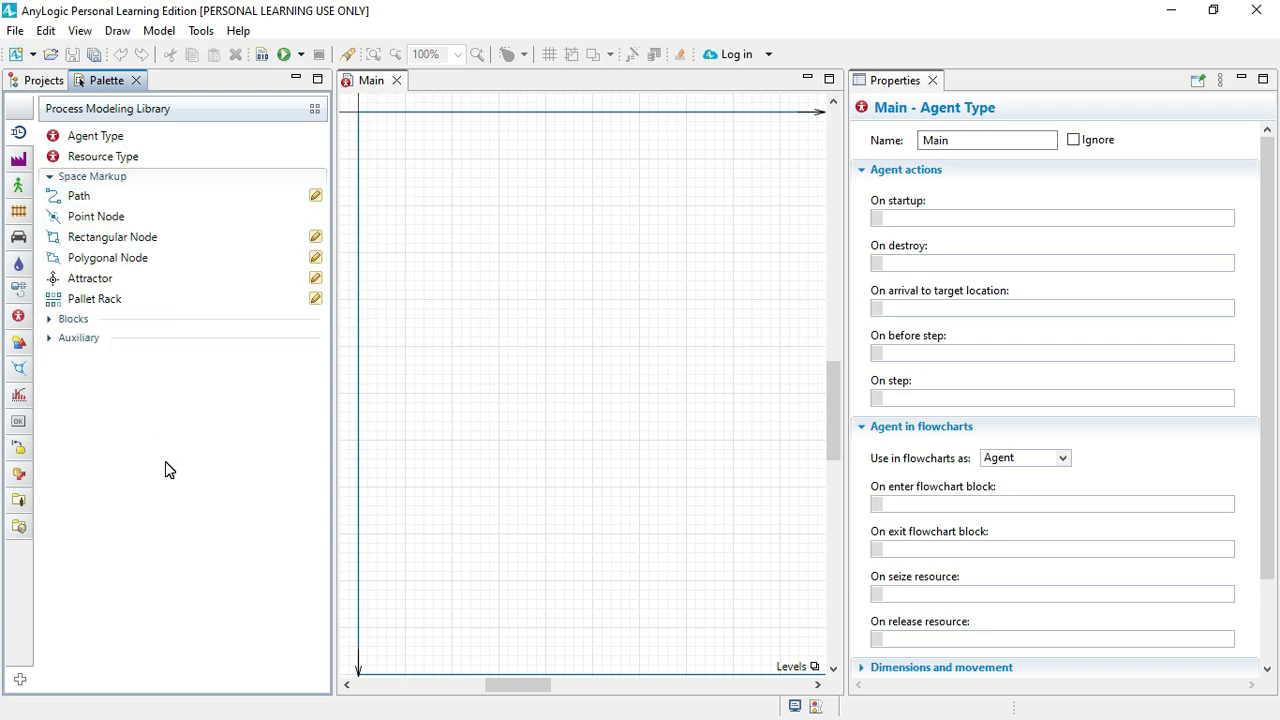
drag(78, 196, 392, 373)
drag(392, 373, 678, 346)
click(522, 236)
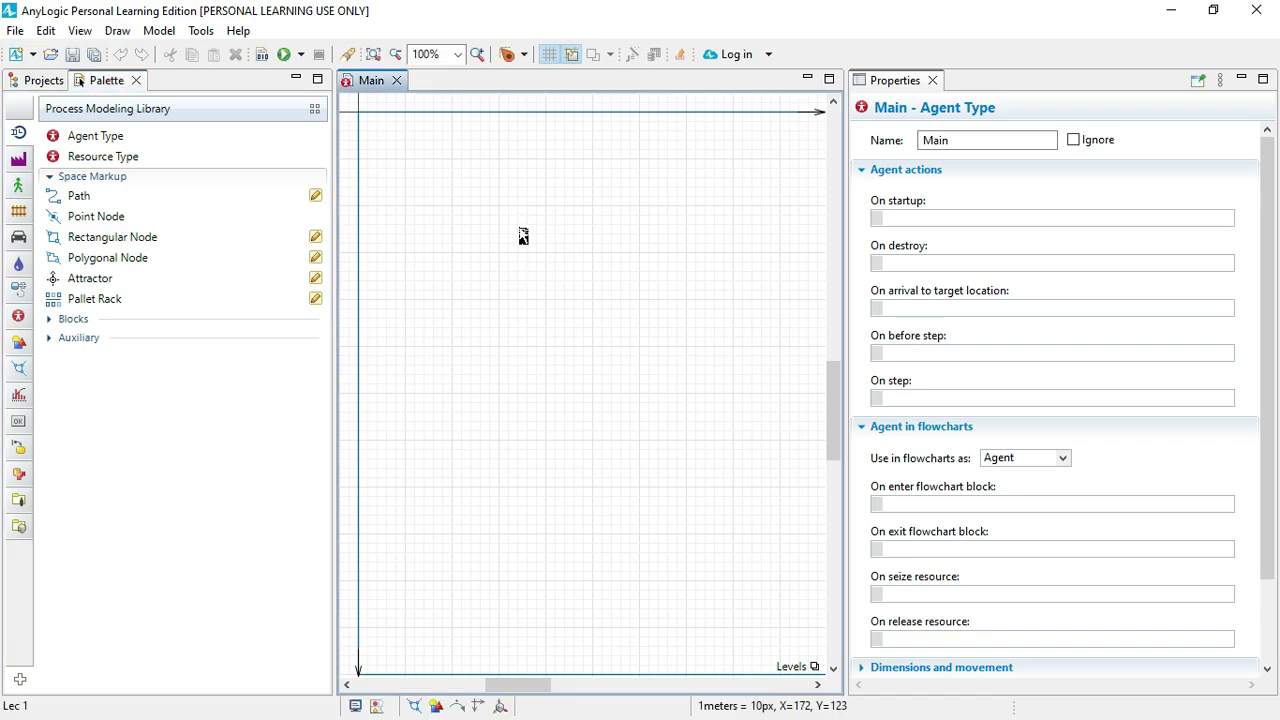
drag(525, 236, 536, 244)
drag(536, 244, 545, 252)
drag(545, 252, 546, 258)
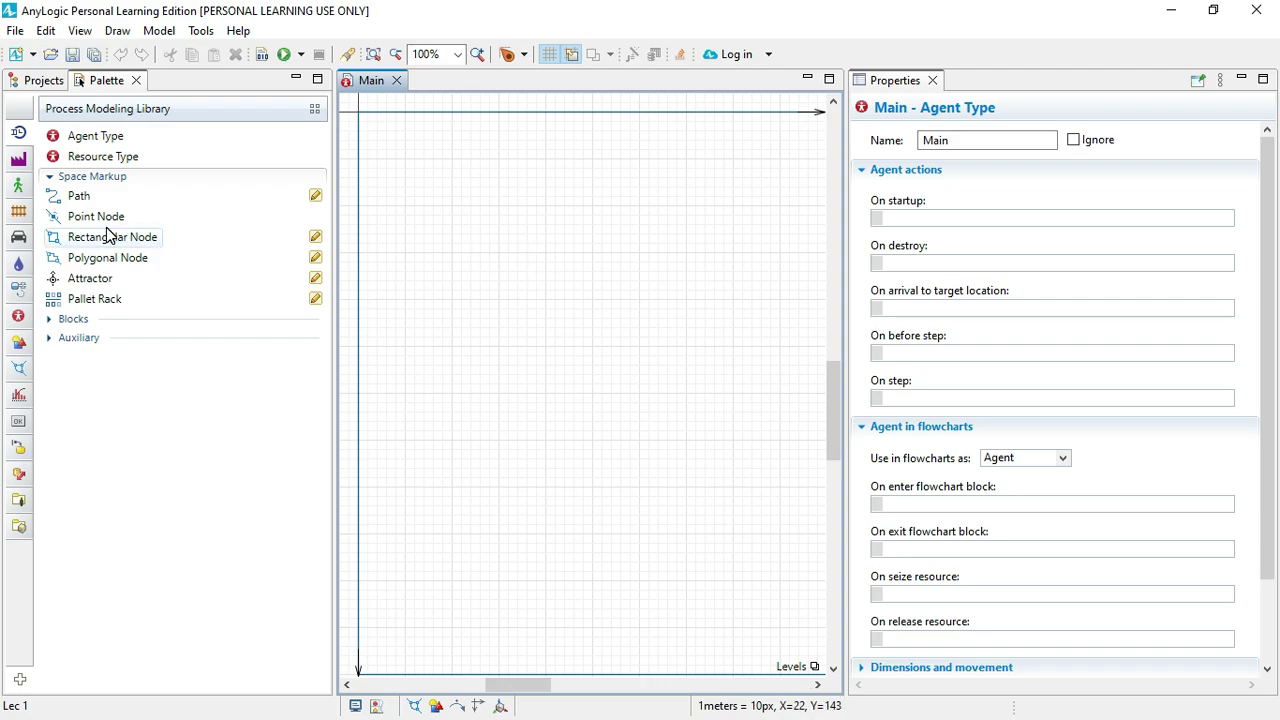
drag(130, 247, 447, 238)
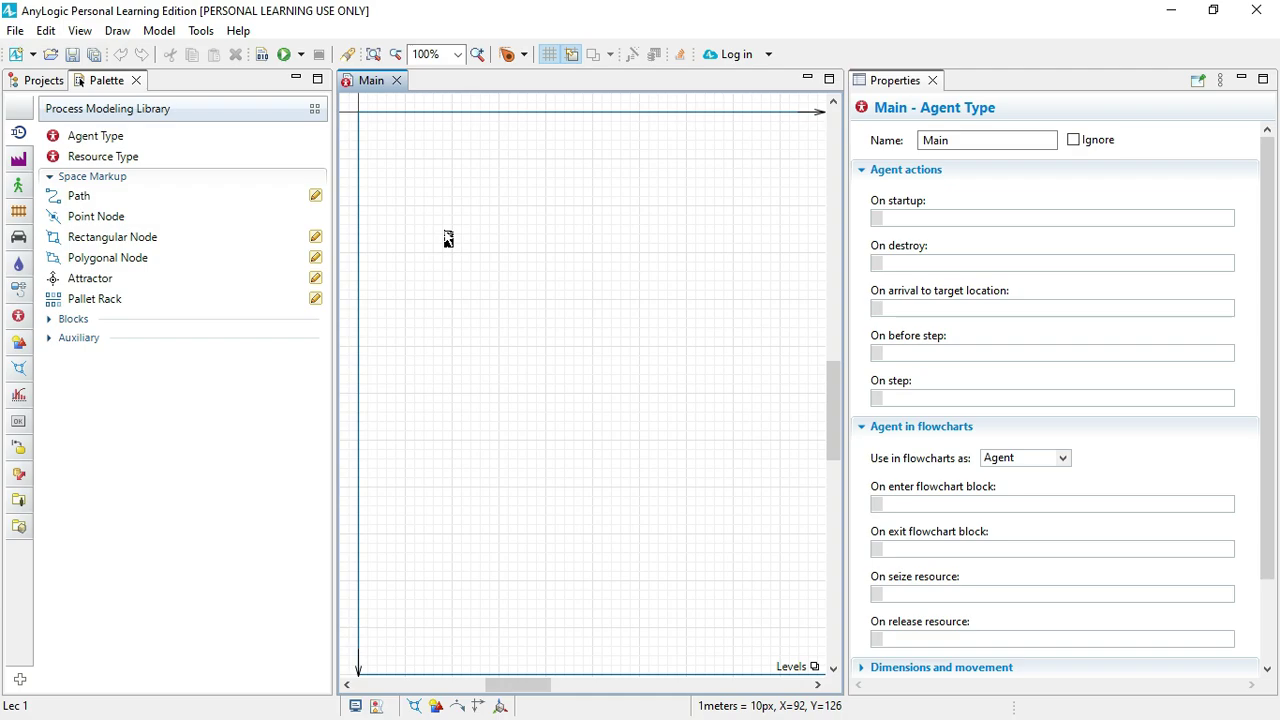
drag(447, 238, 500, 259)
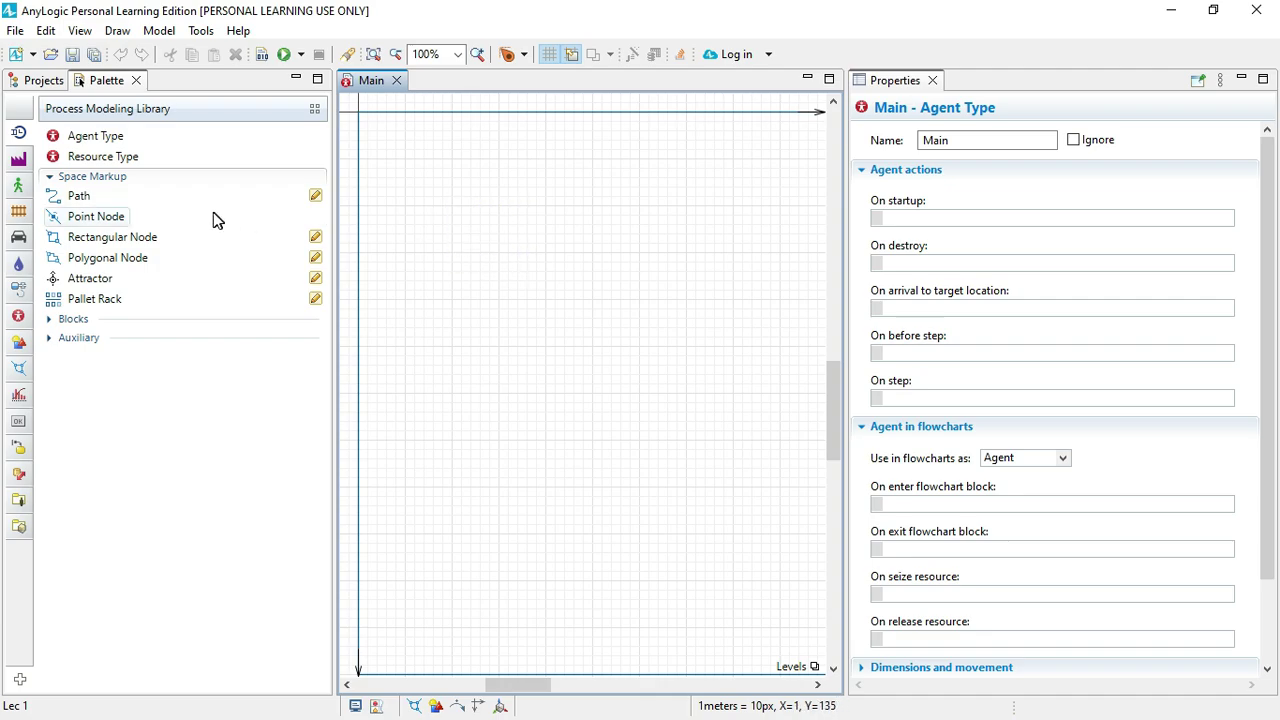
mouse_move(432, 233)
mouse_down()
mouse_move(466, 266)
mouse_move(436, 232)
mouse_up()
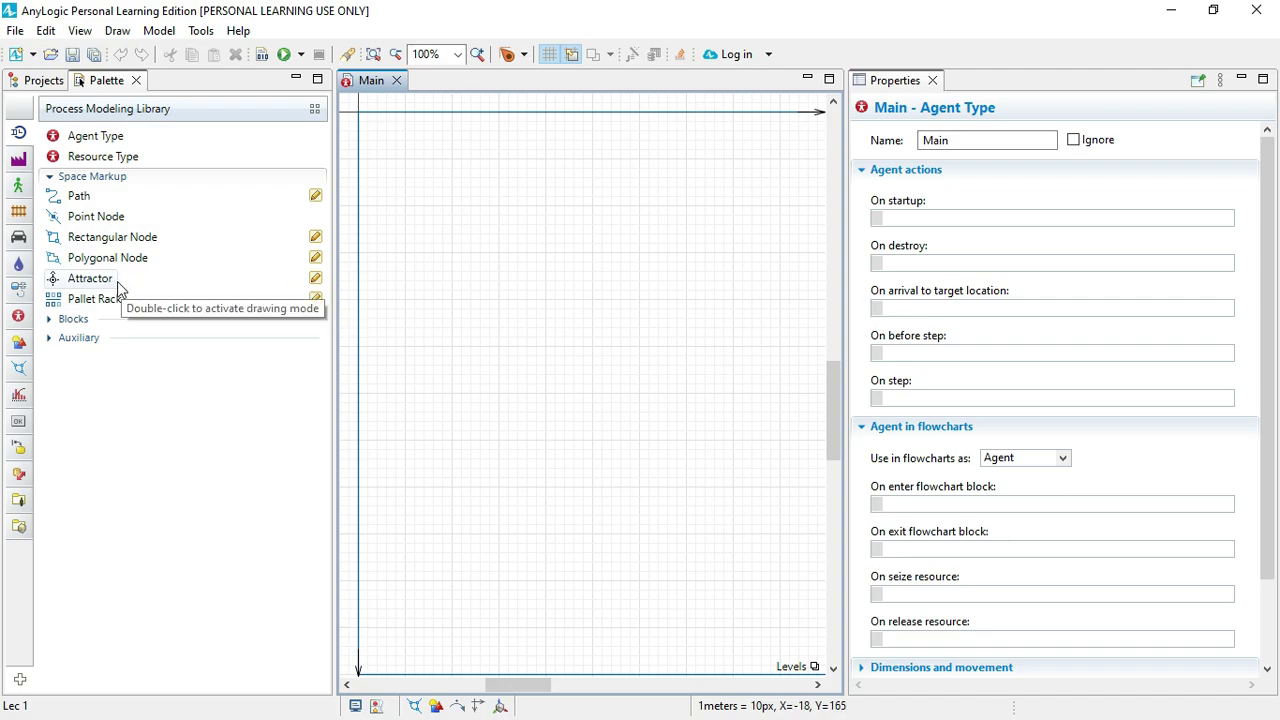
mouse_move(107, 288)
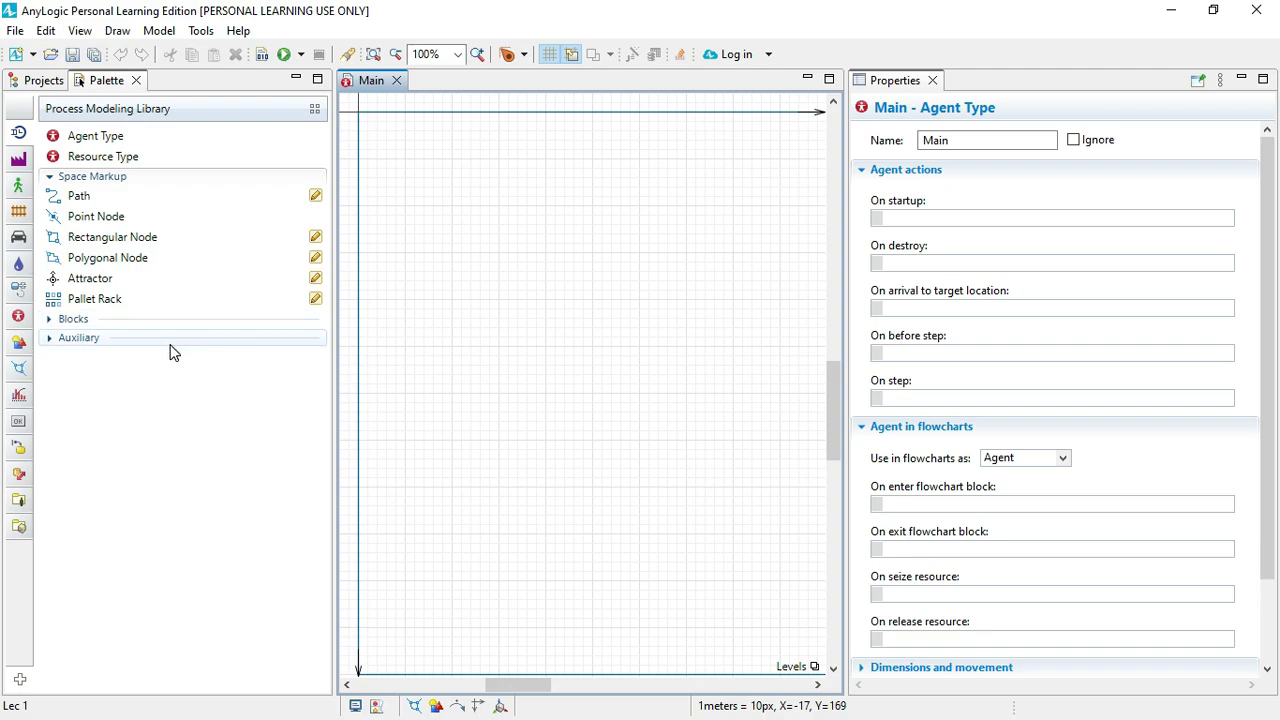
Expand the Blocks group of the Process Modeling Library and place a Source block near the upper-left of Main's canvas
click(70, 320)
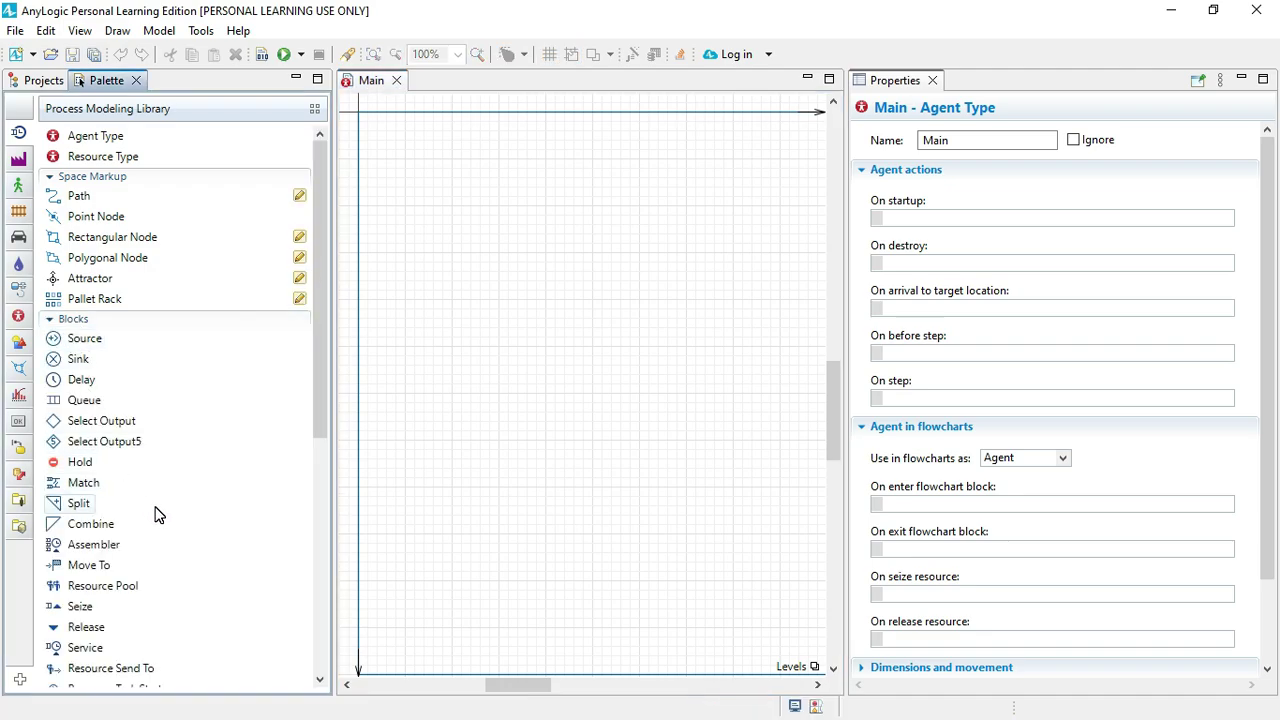
drag(316, 407, 310, 516)
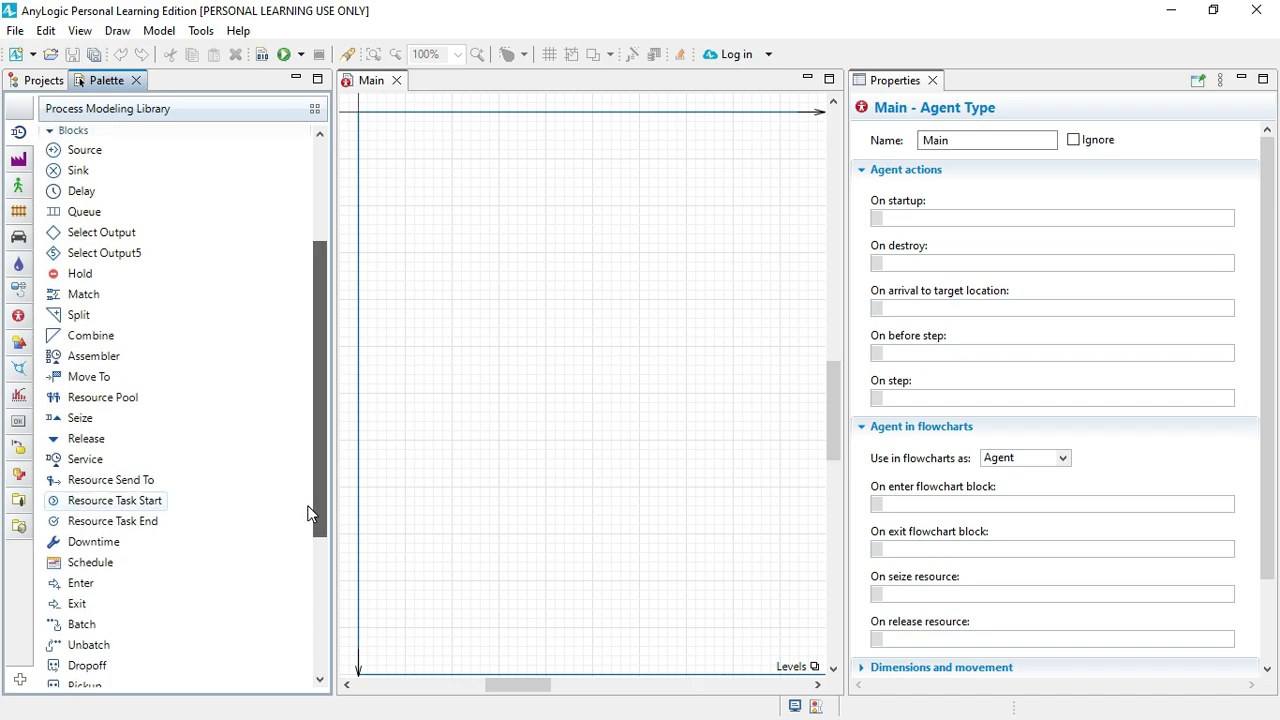
drag(79, 149, 432, 265)
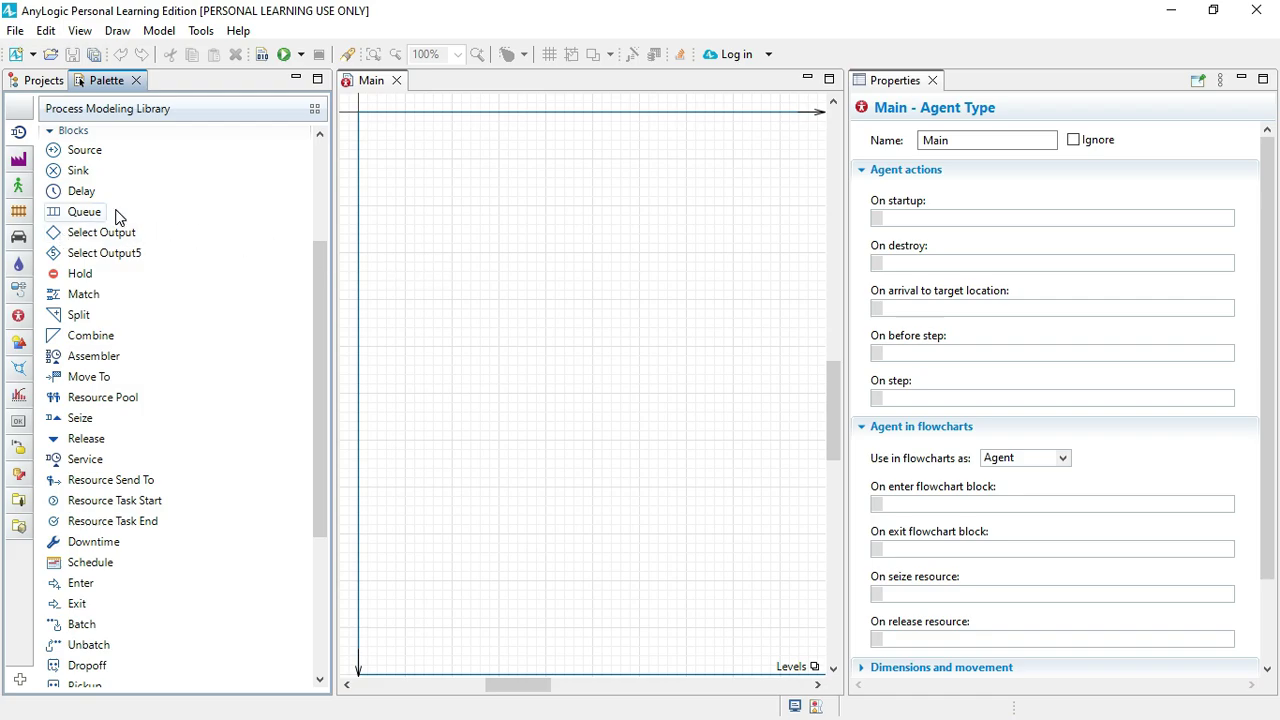
drag(114, 215, 487, 294)
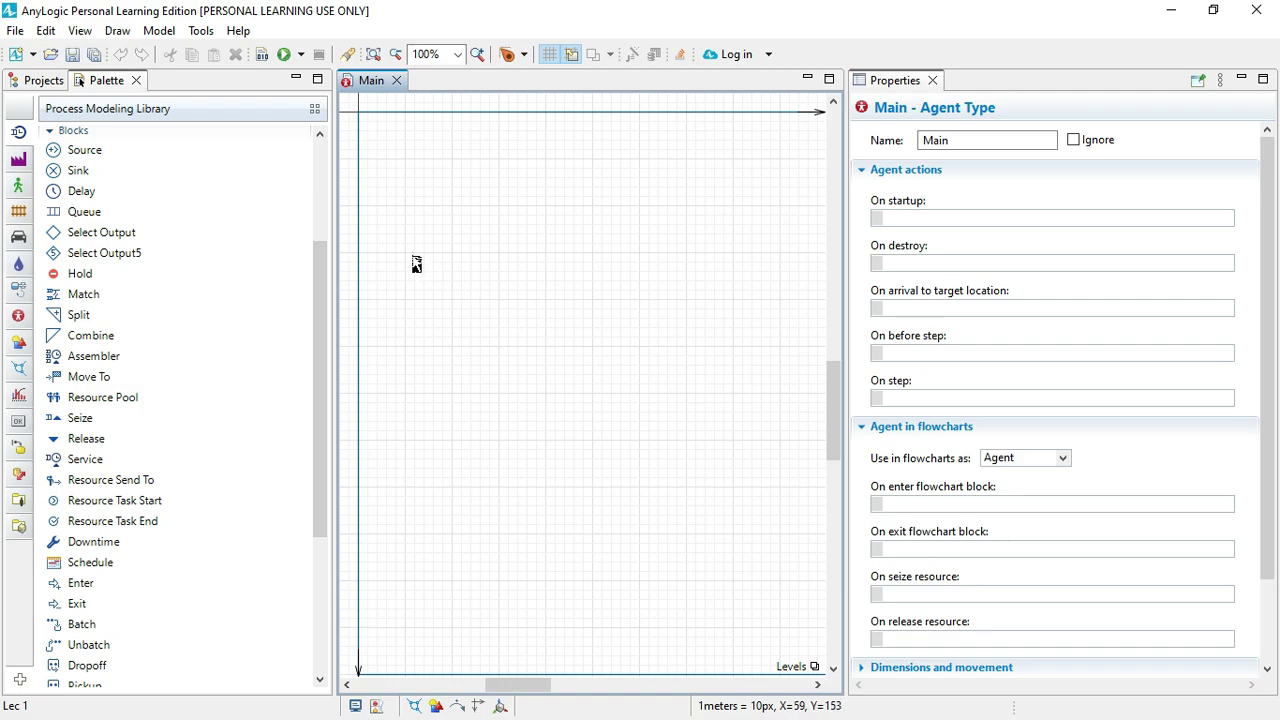
click(86, 152)
click(396, 288)
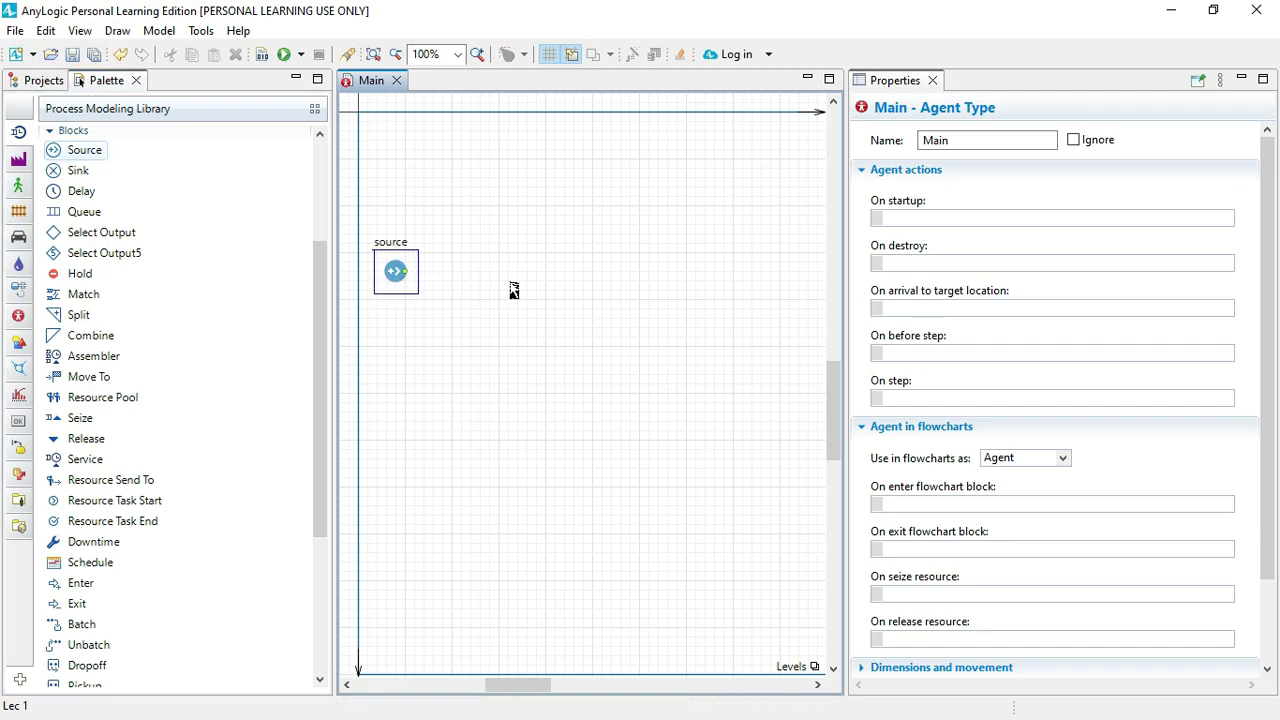
click(416, 284)
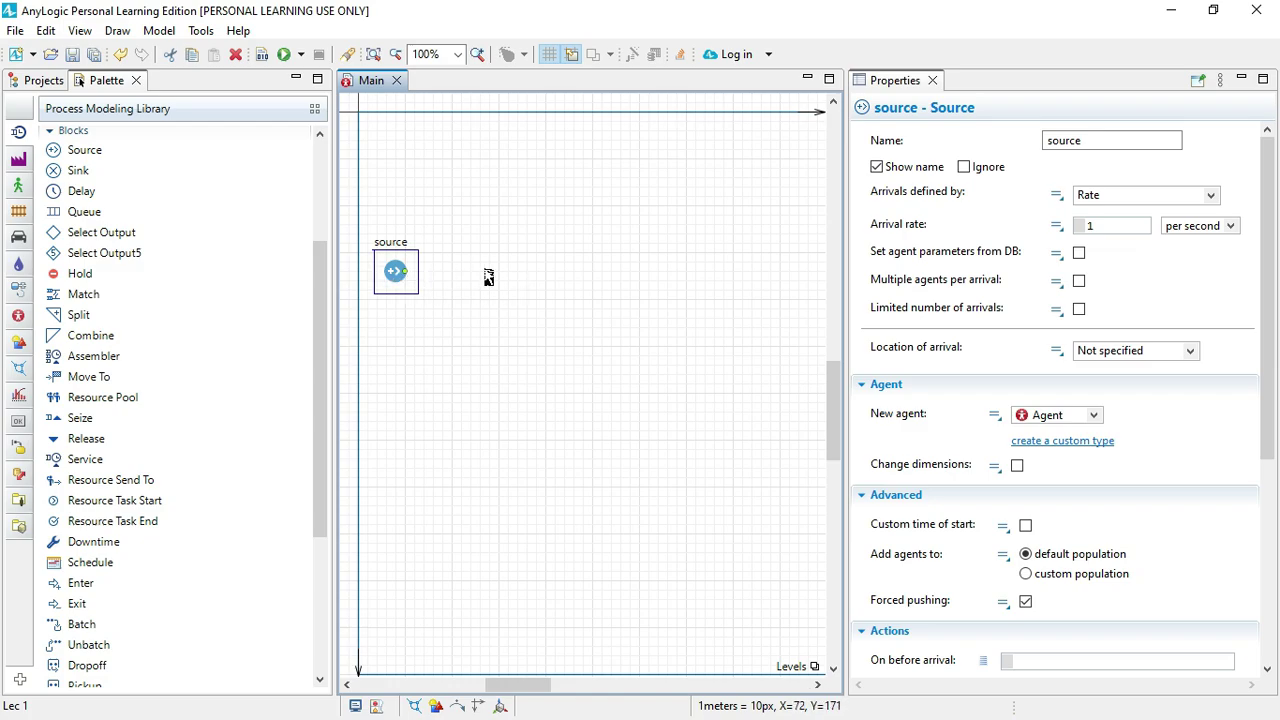
Add a Queue block beside the source so that its input connects to the source's output, and show its properties
drag(80, 191, 503, 291)
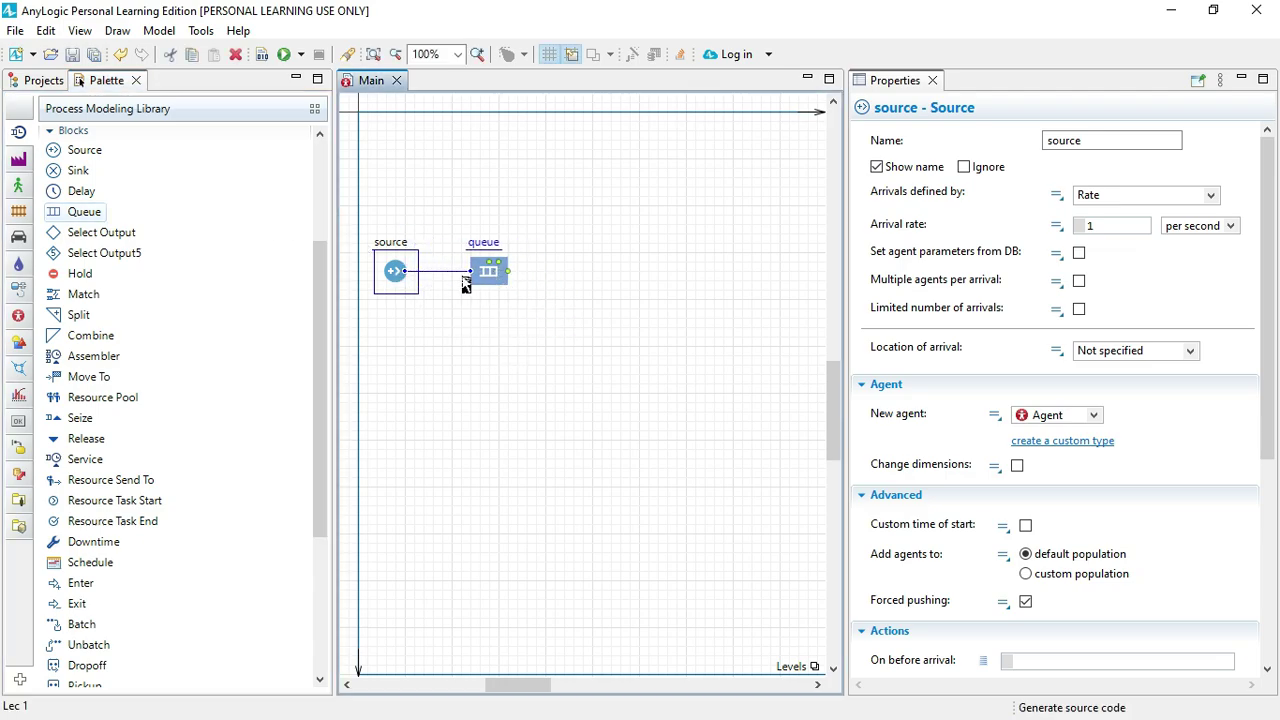
click(497, 276)
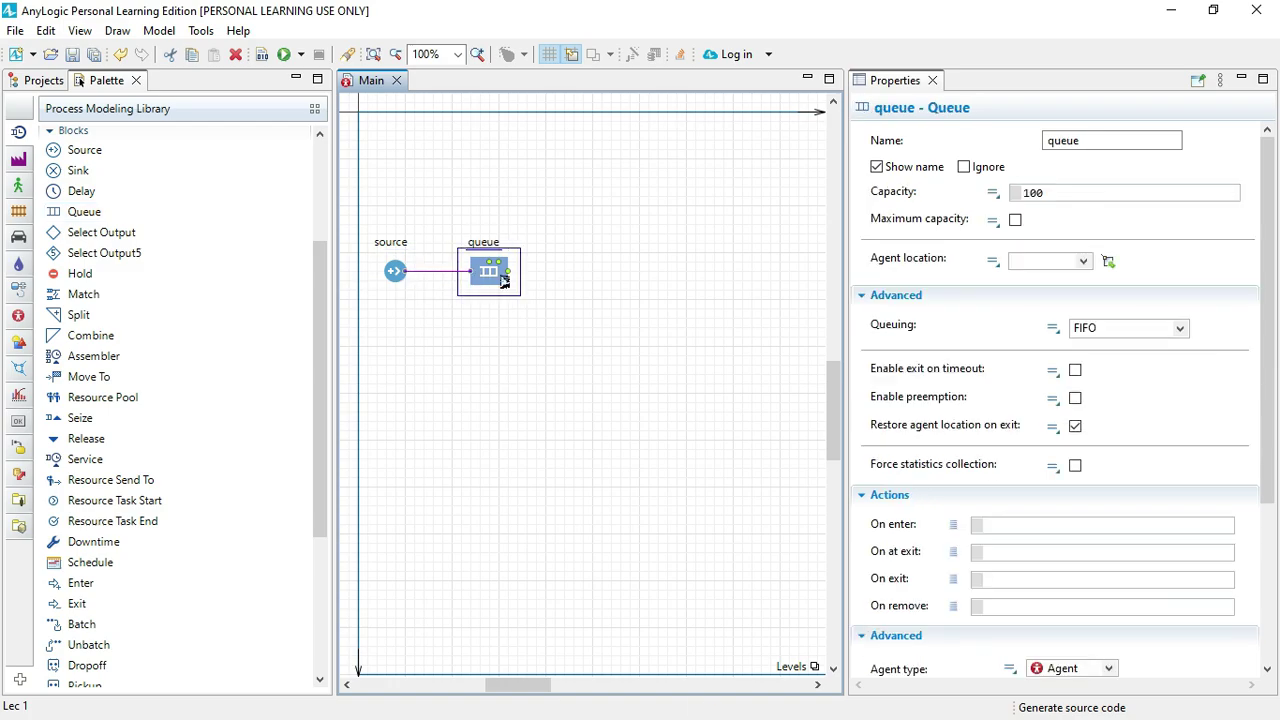
click(422, 216)
drag(435, 200, 538, 325)
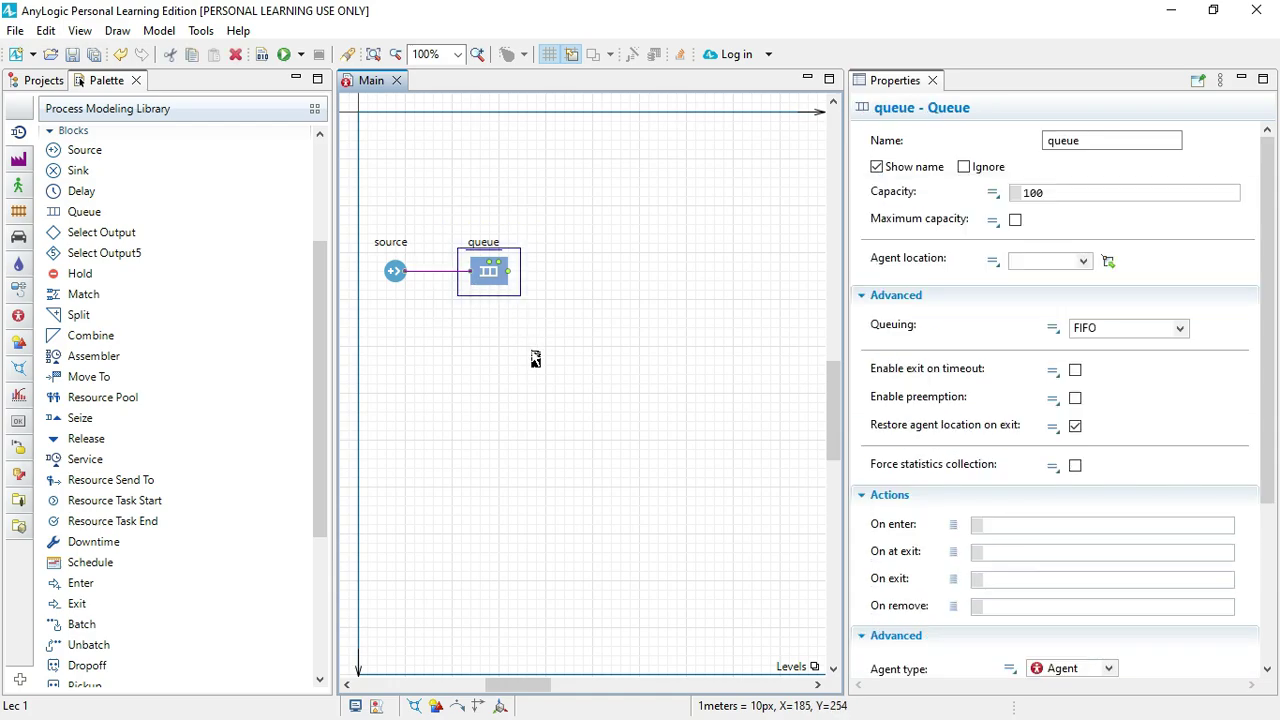
Try the Maximum capacity option on the queue block, clear it again and deselect the block
click(1015, 221)
click(1015, 221)
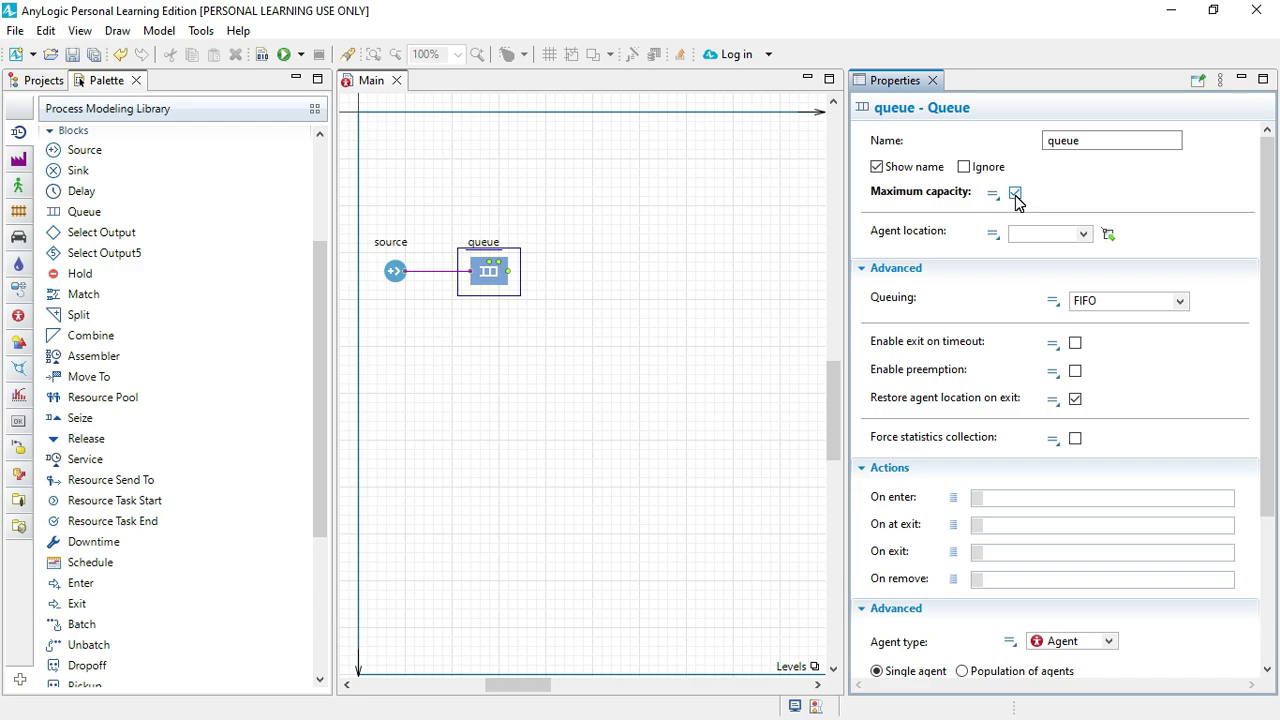
click(1016, 194)
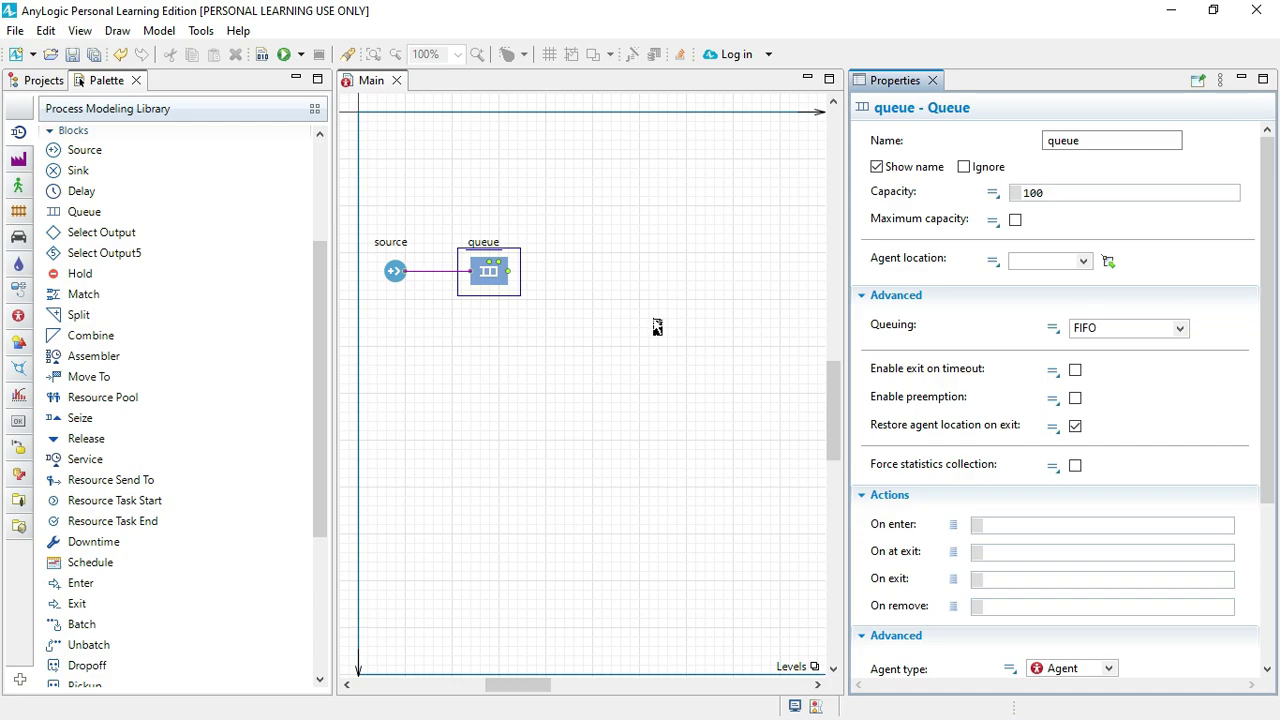
click(547, 297)
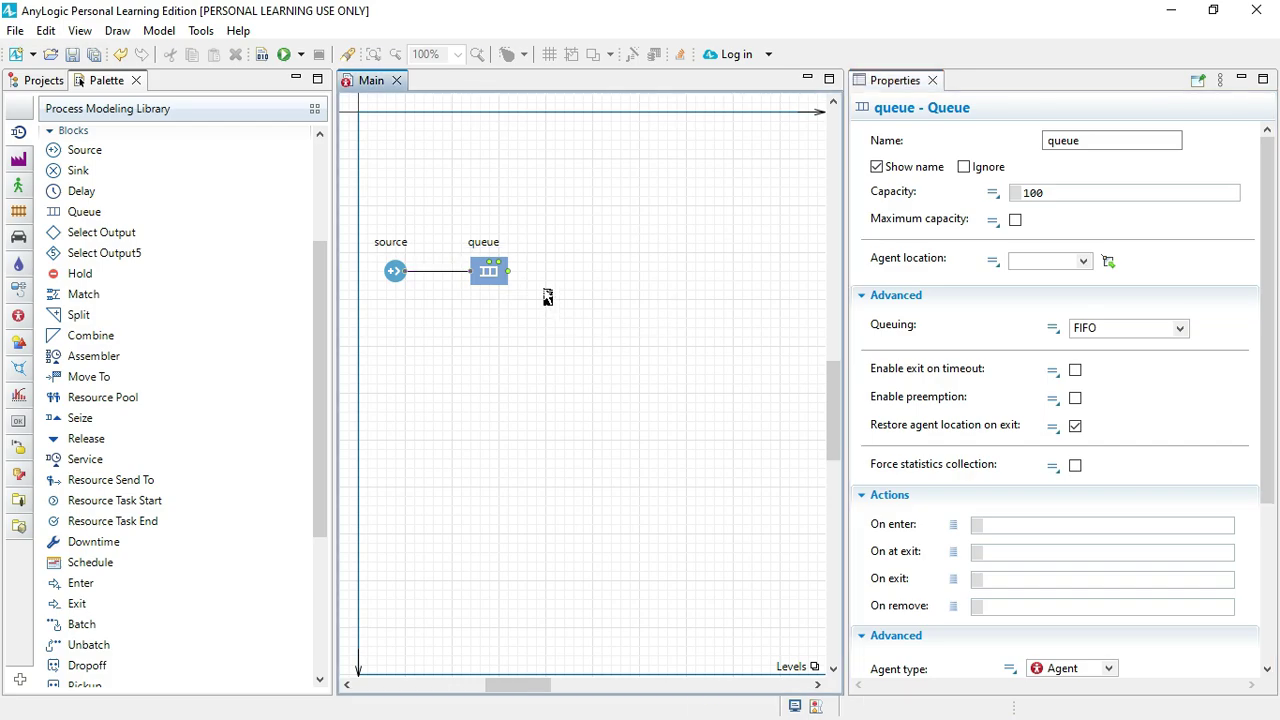
click(474, 387)
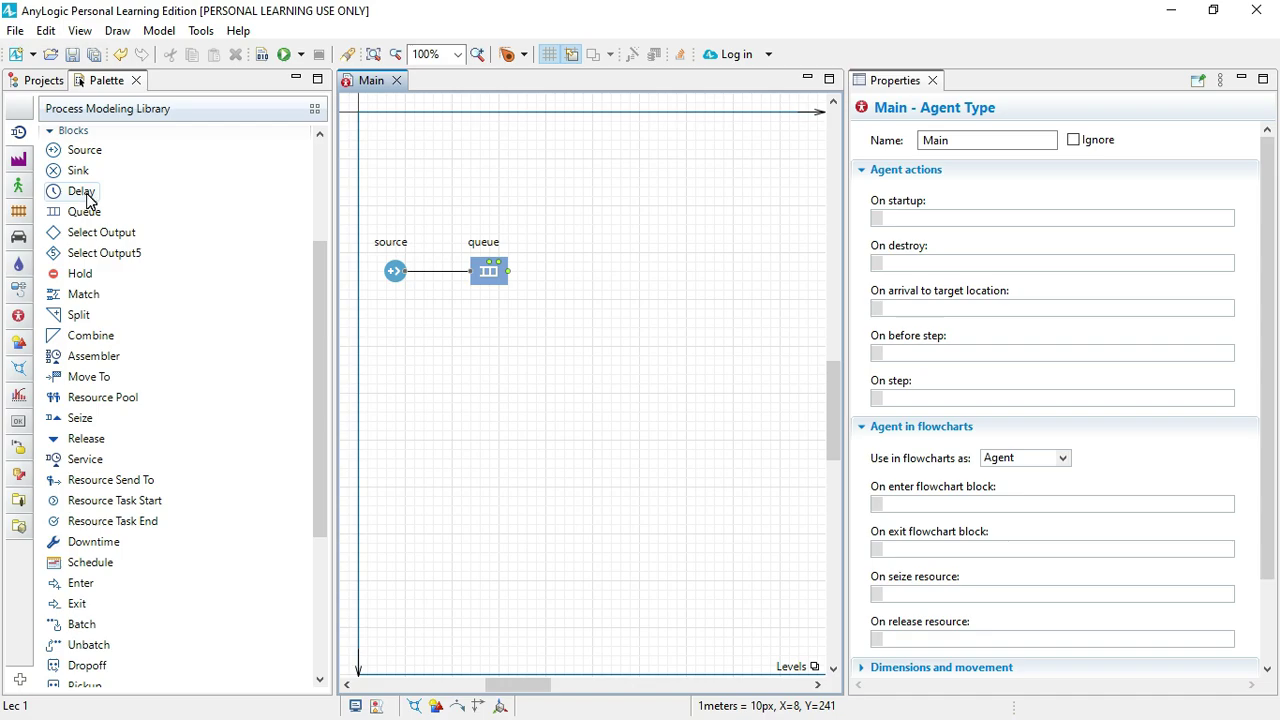
Complete the flowchart with a Delay block connected after the queue and a Sink block connected to the delay's output
drag(90, 199, 455, 216)
drag(455, 216, 574, 275)
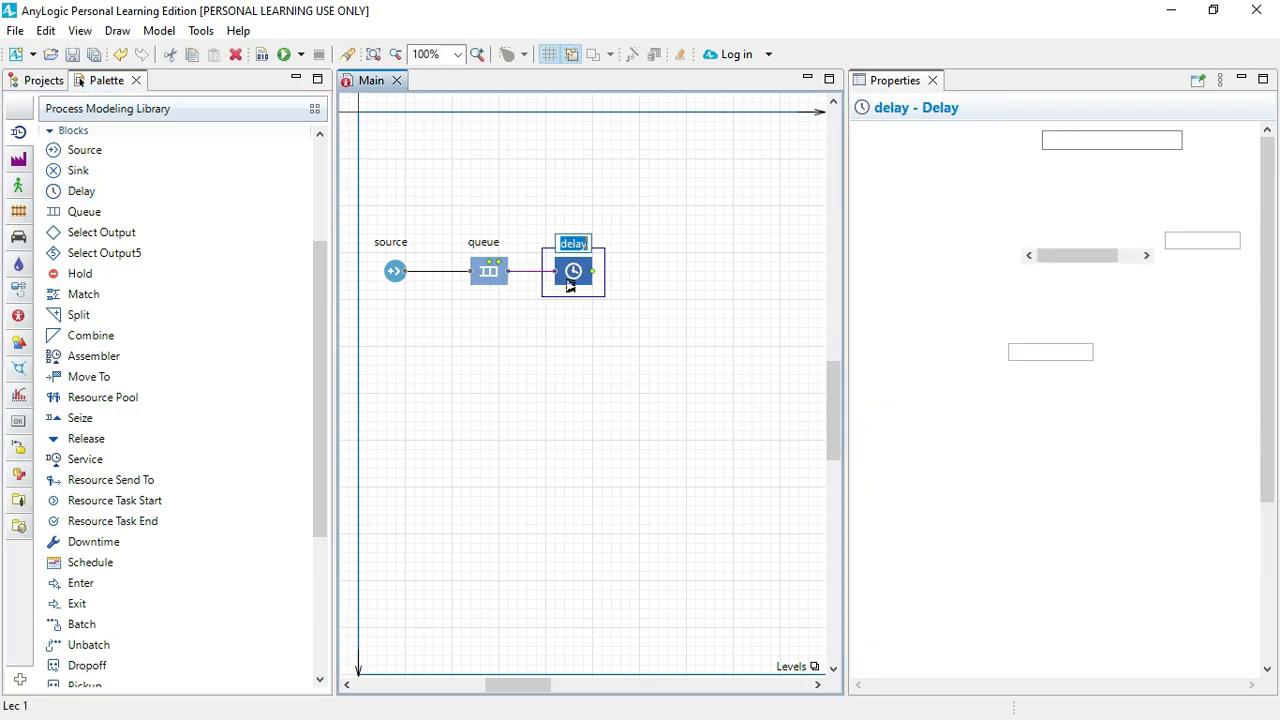
click(659, 338)
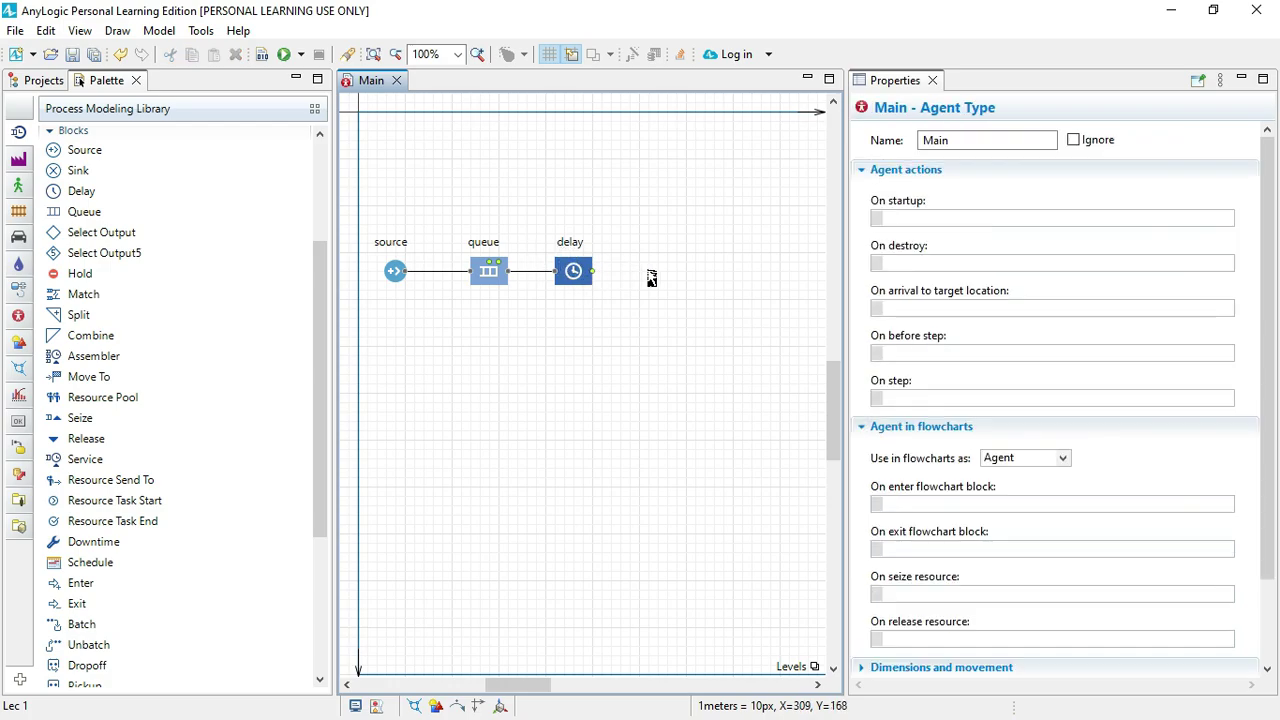
drag(78, 171, 675, 281)
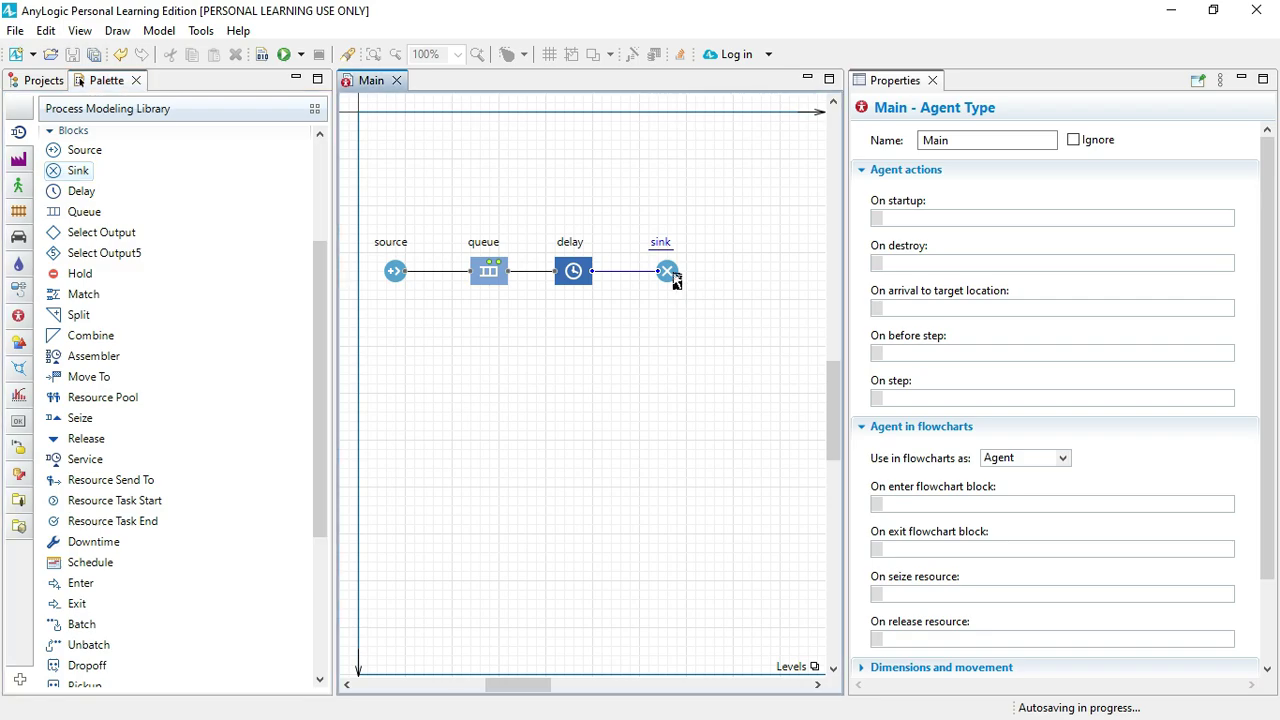
click(672, 276)
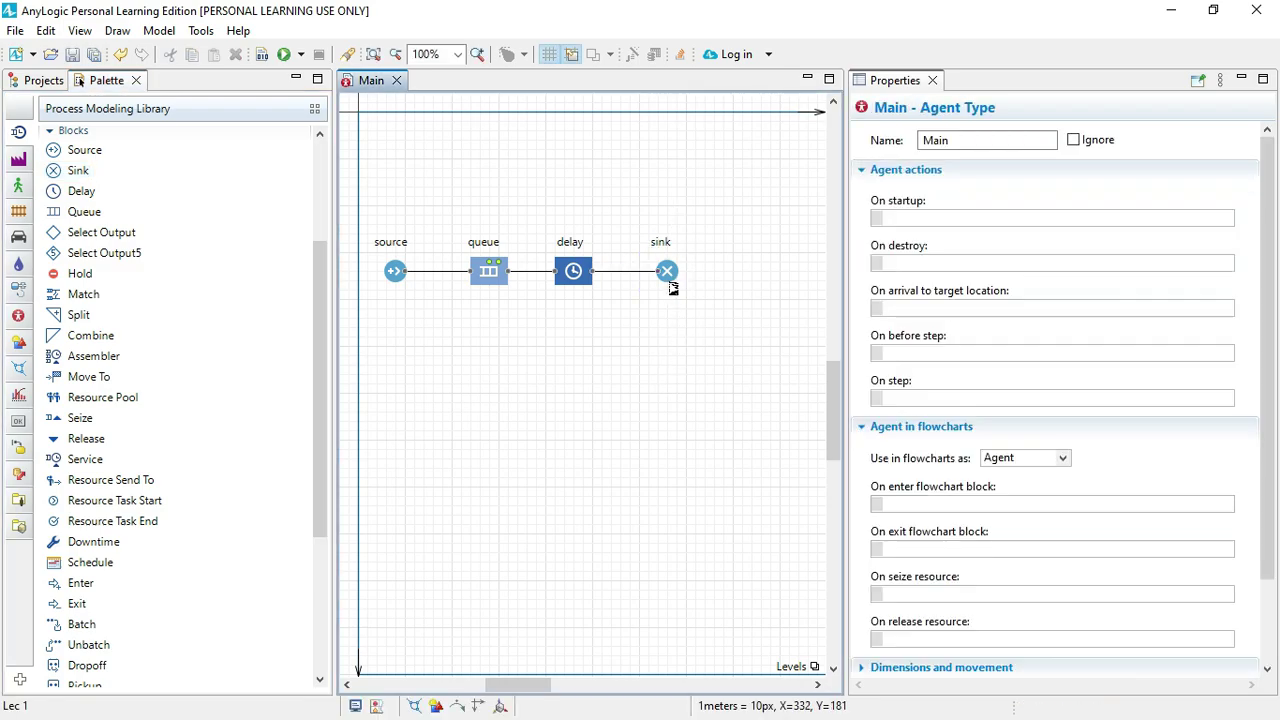
Show the properties of the source block and the sink block at the two ends of the flowchart
click(394, 271)
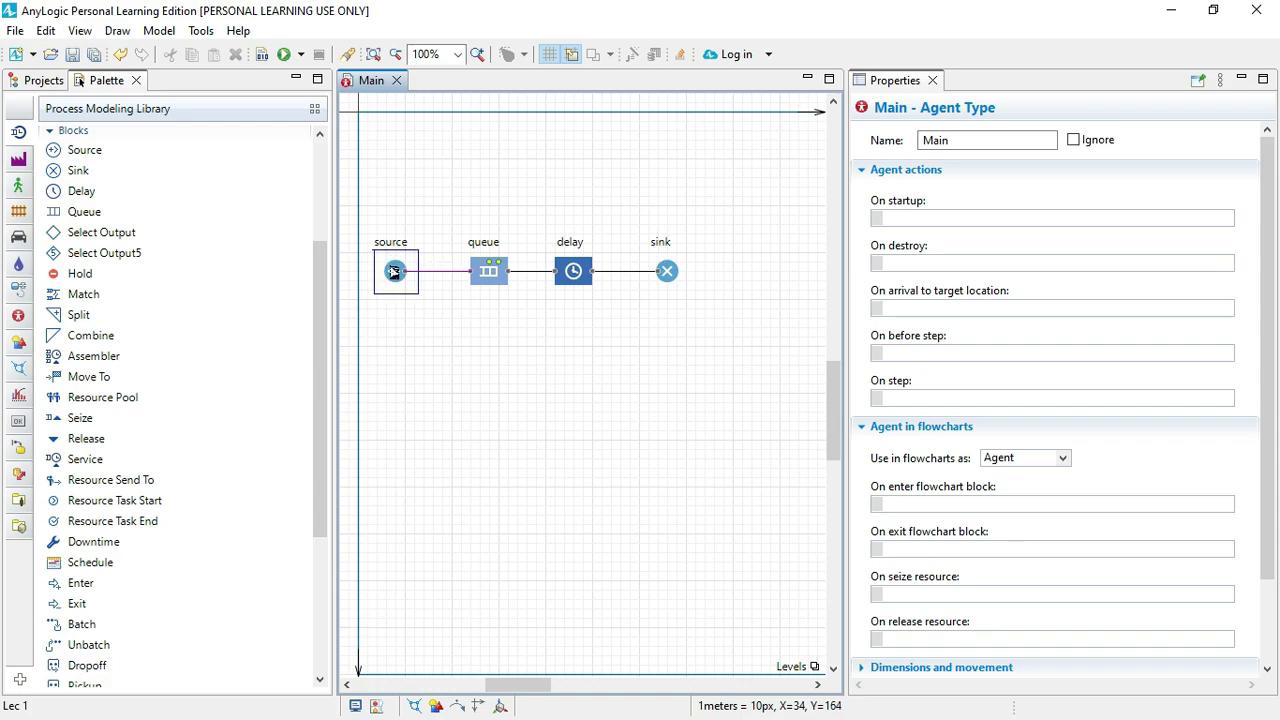
click(676, 272)
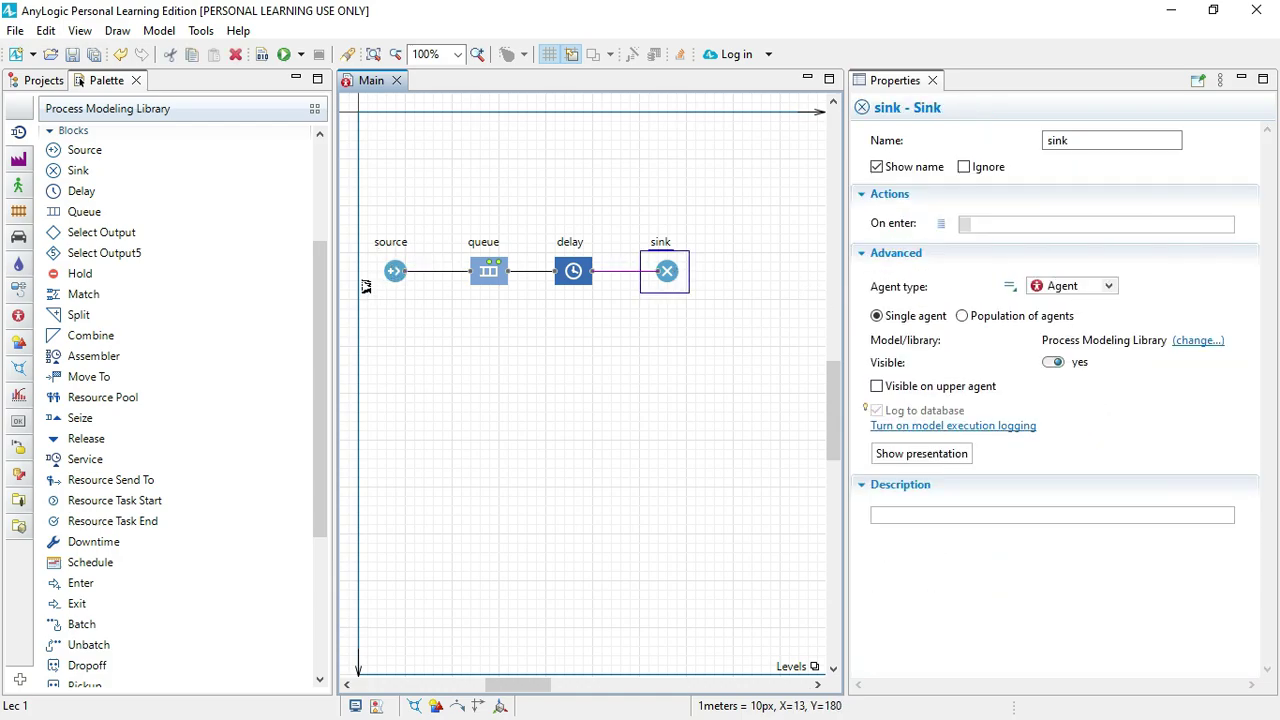
click(398, 281)
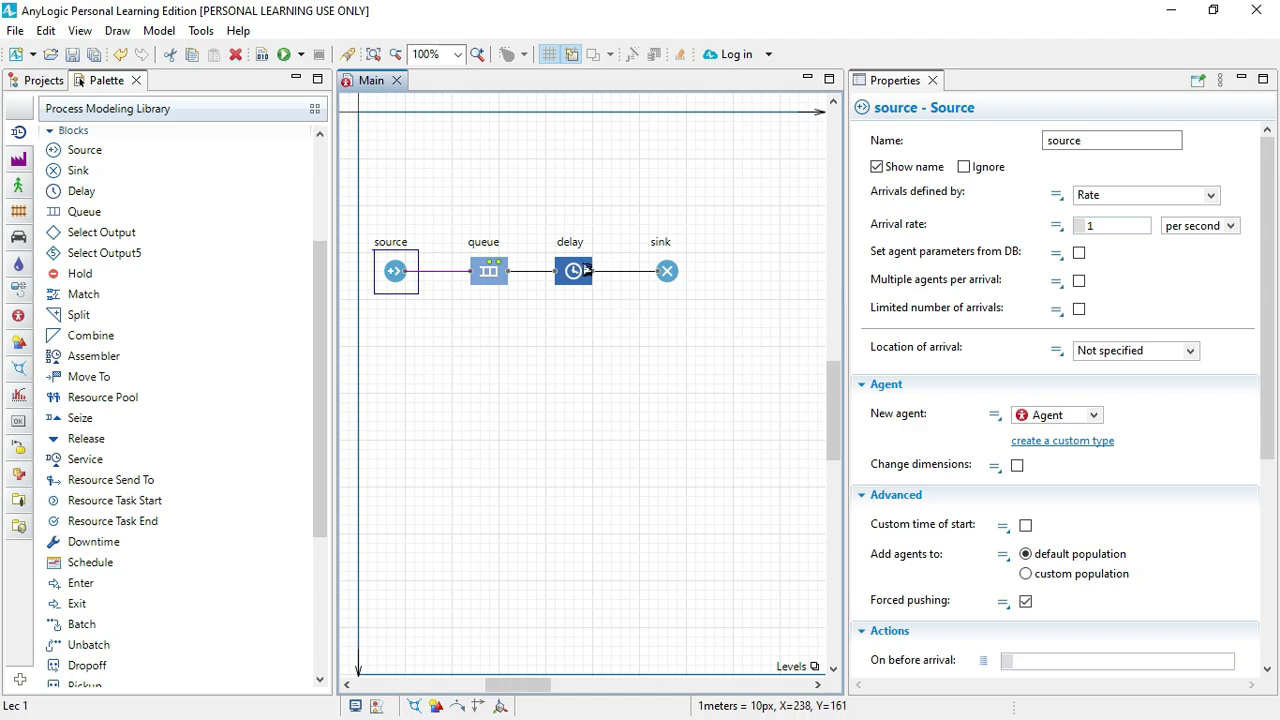
click(669, 276)
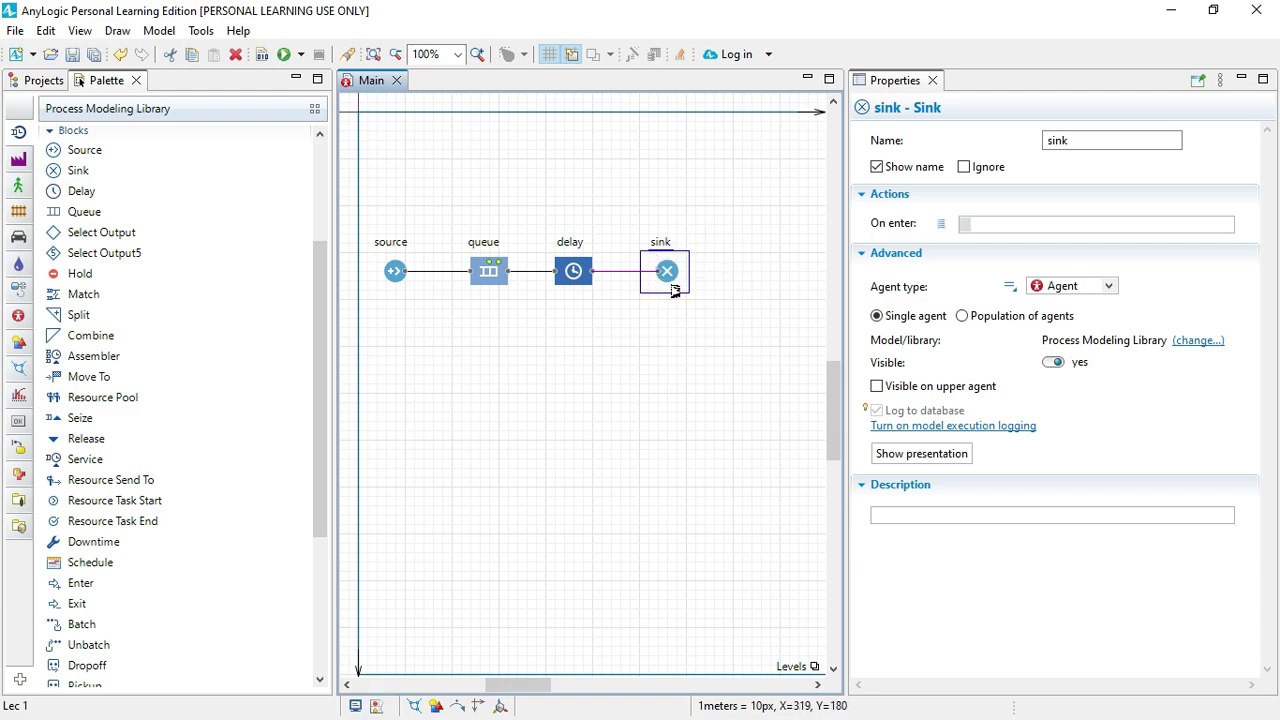
Delete the whole source-queue-delay-sink flowchart with its connectors from Main's canvas
drag(378, 177, 741, 333)
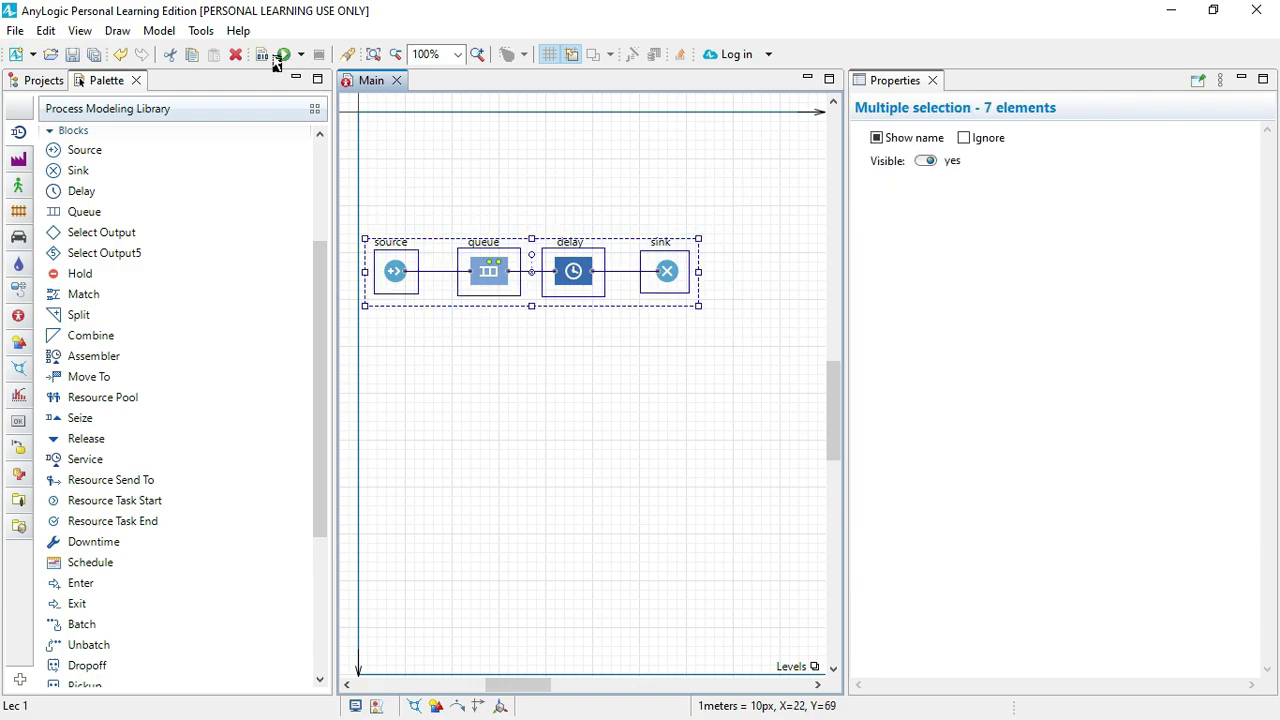
click(236, 55)
click(637, 430)
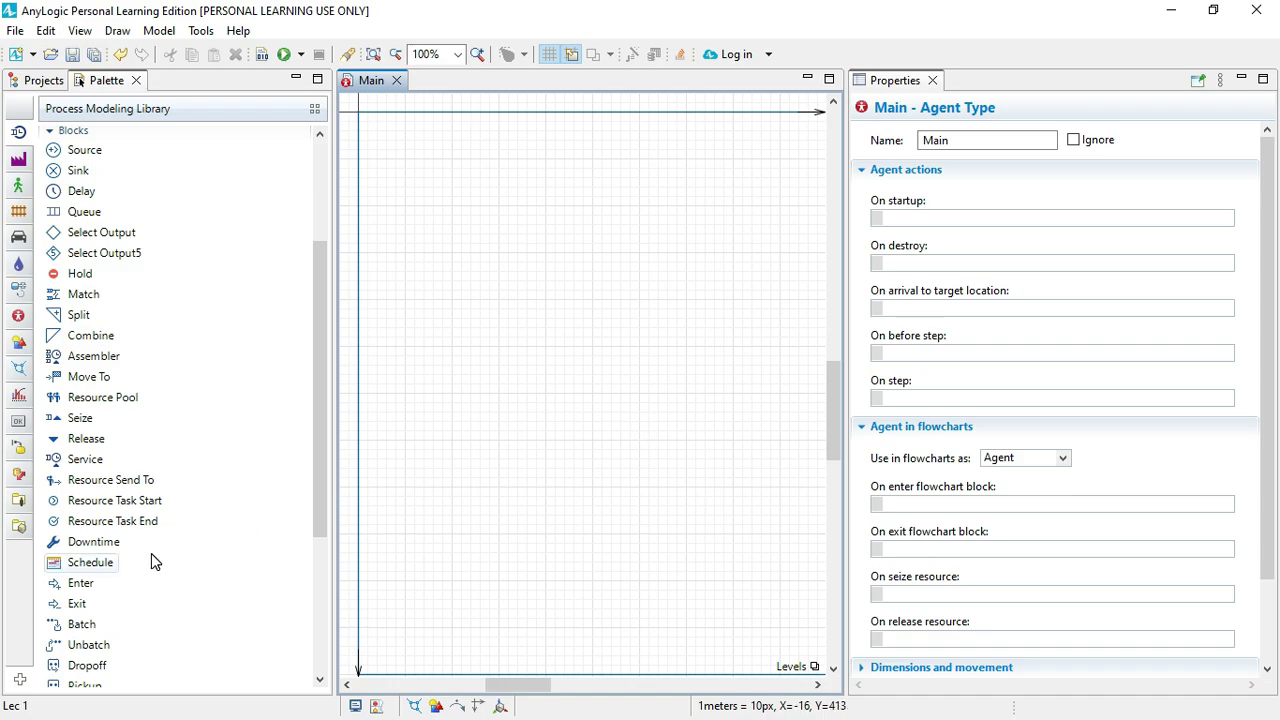
Look through the remaining Process Modeling Library blocks, focusing on Batch and Unbatch
scroll(151, 553, down, 4)
scroll(151, 553, up, 6)
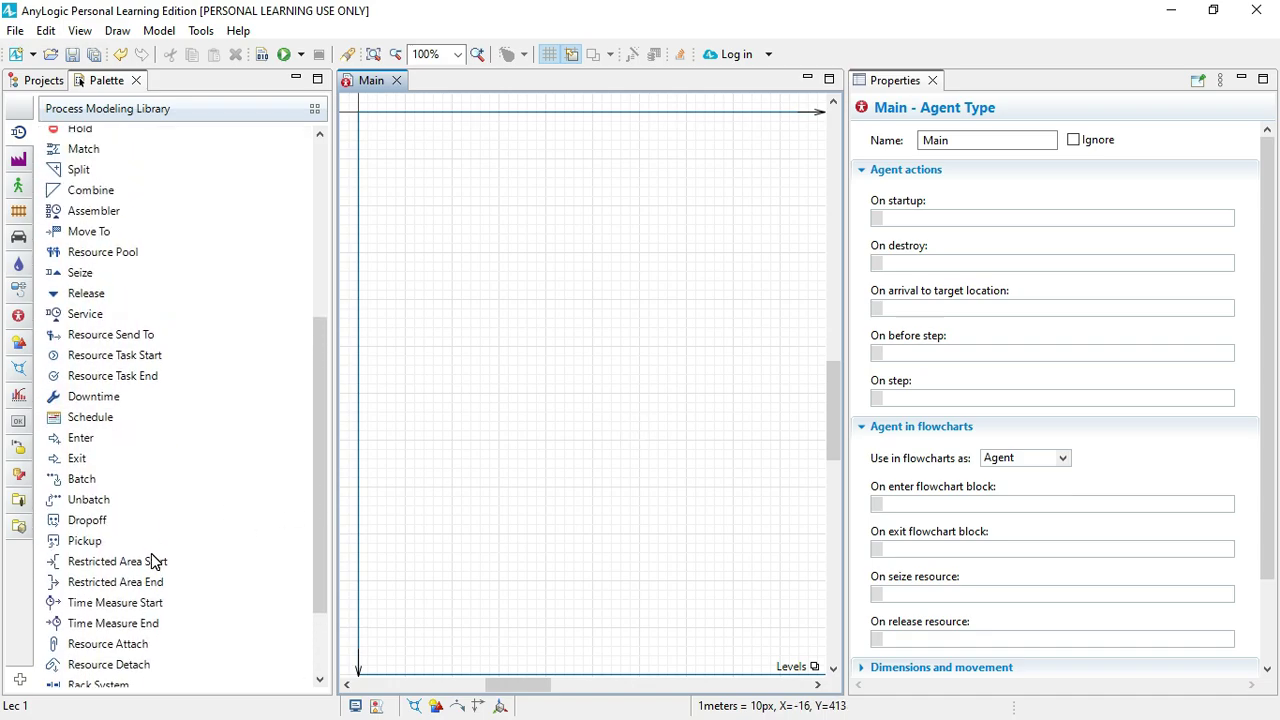
scroll(151, 563, down, 5)
scroll(151, 563, up, 2)
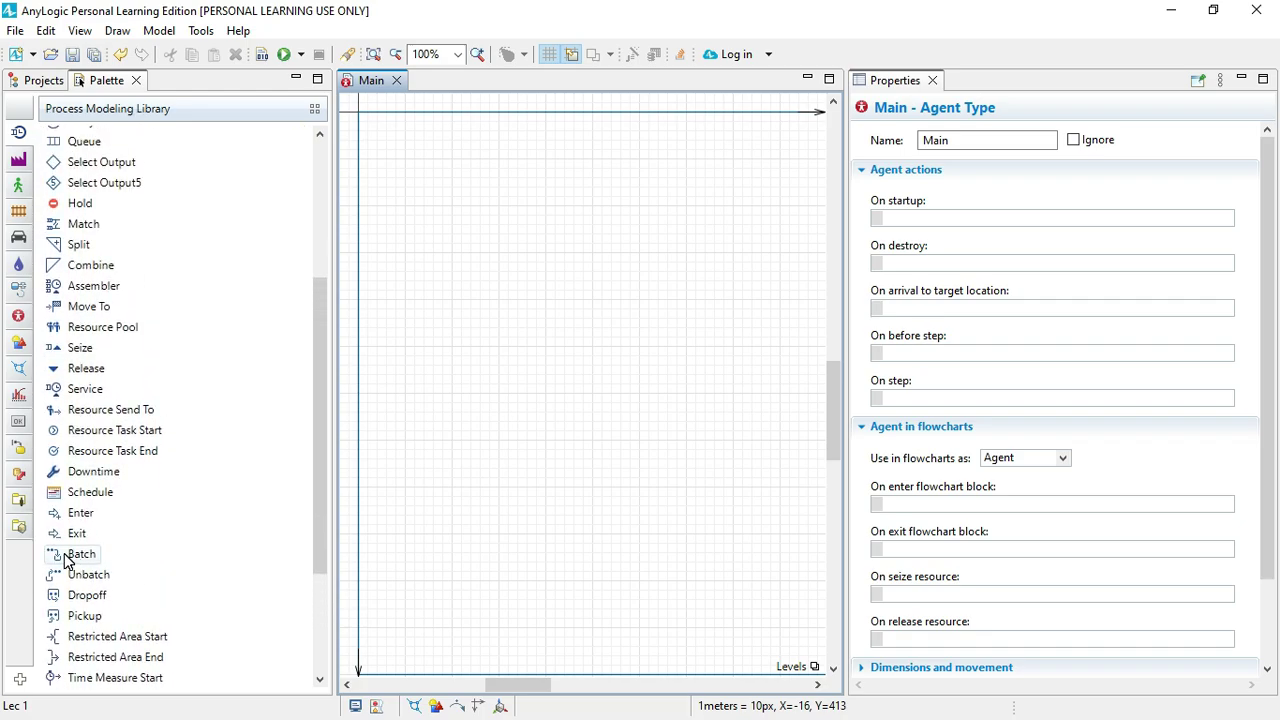
mouse_move(64, 557)
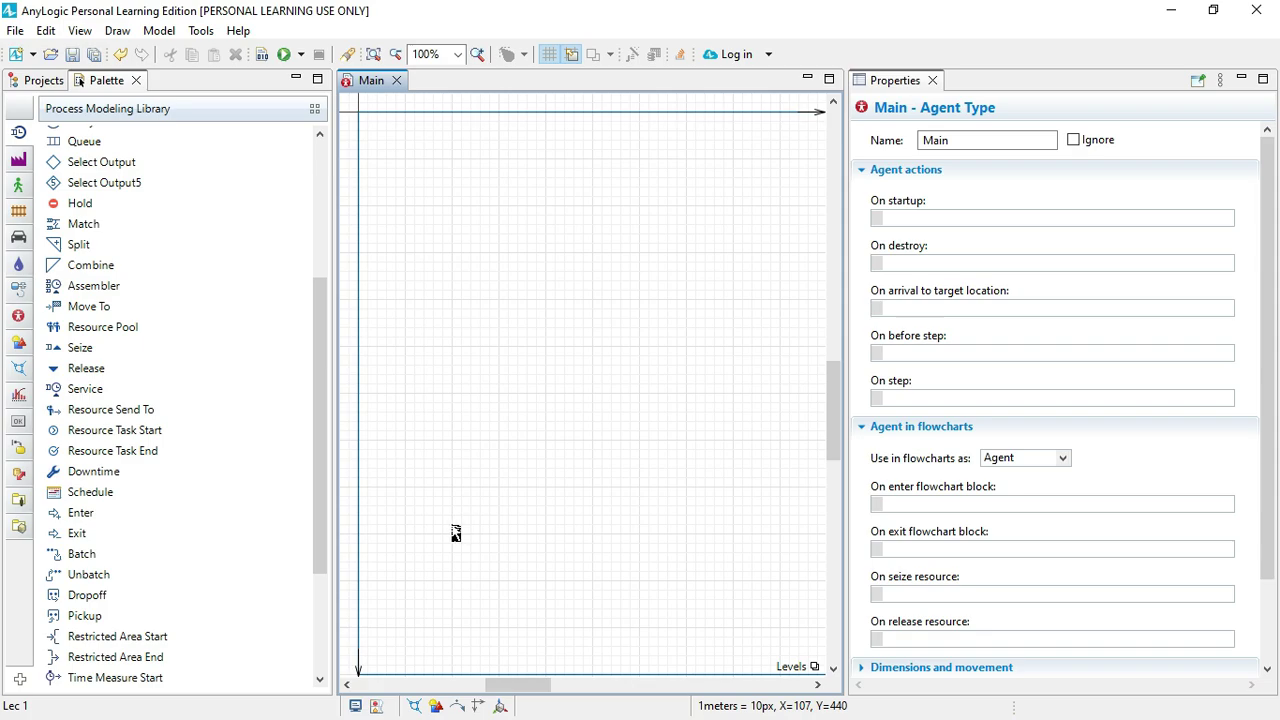
drag(110, 582, 208, 491)
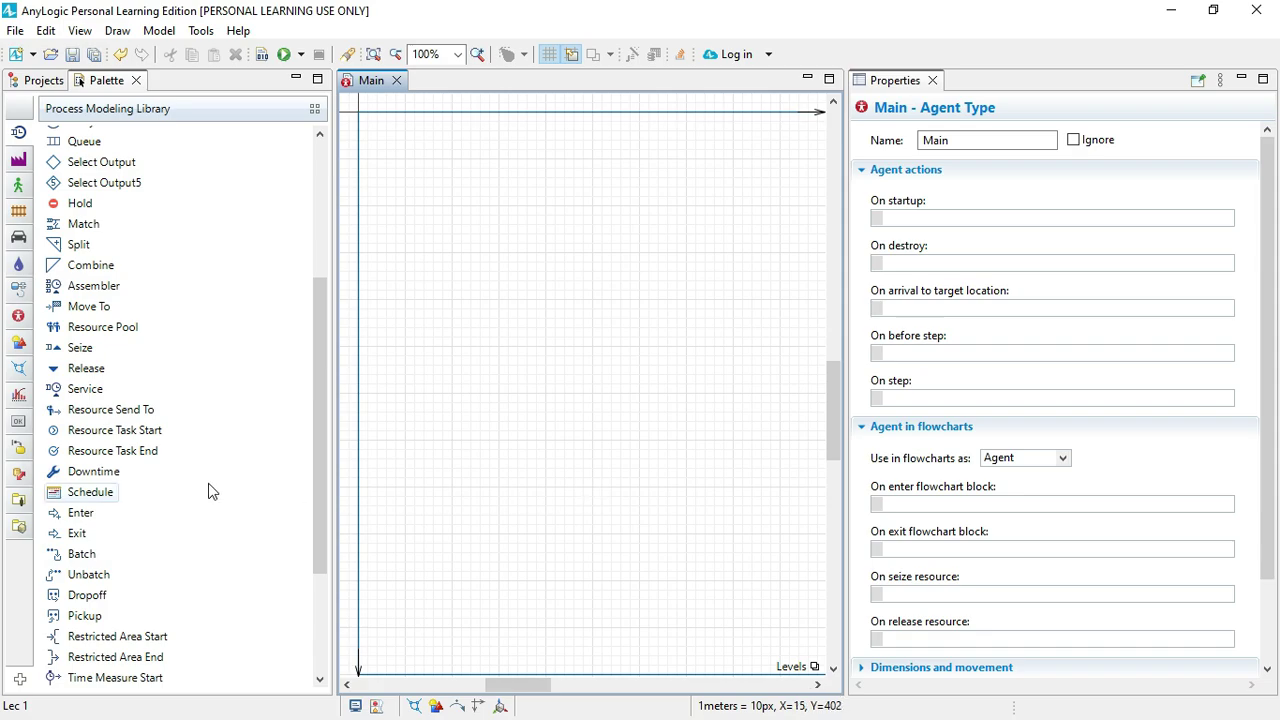
drag(88, 574, 509, 467)
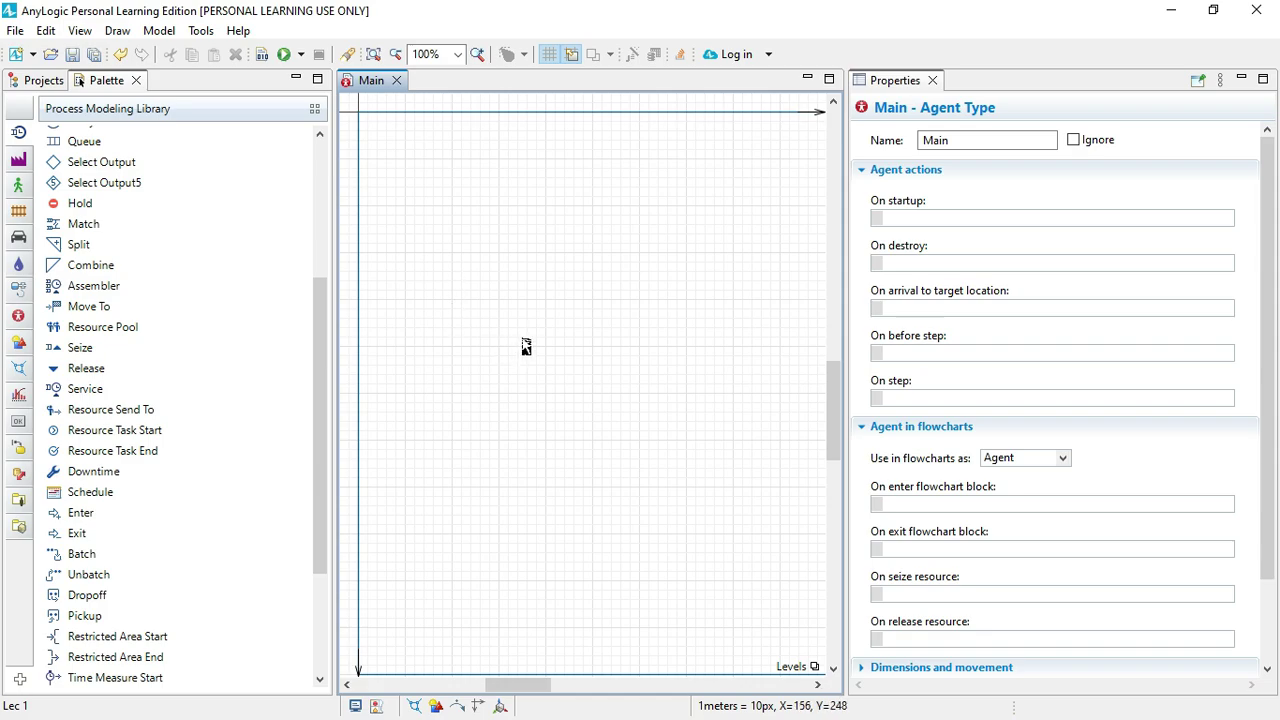
drag(453, 253, 499, 299)
drag(500, 277, 732, 298)
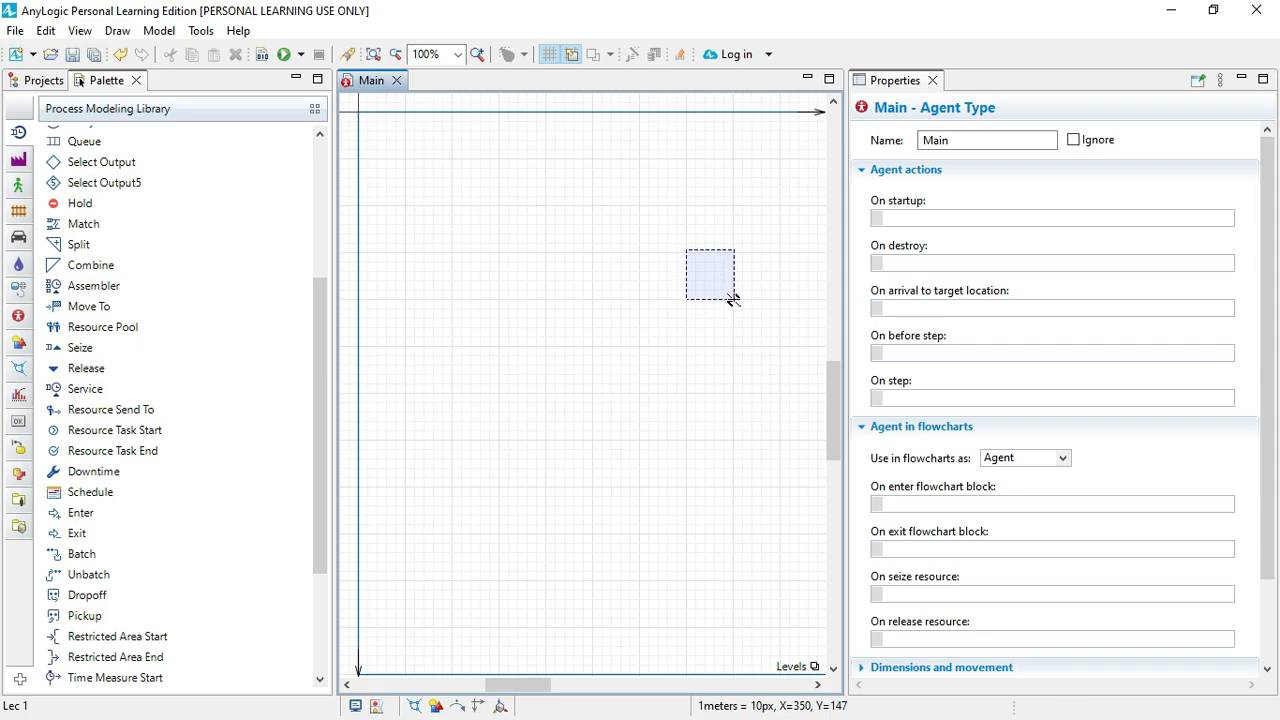
drag(732, 298, 733, 300)
drag(462, 257, 756, 300)
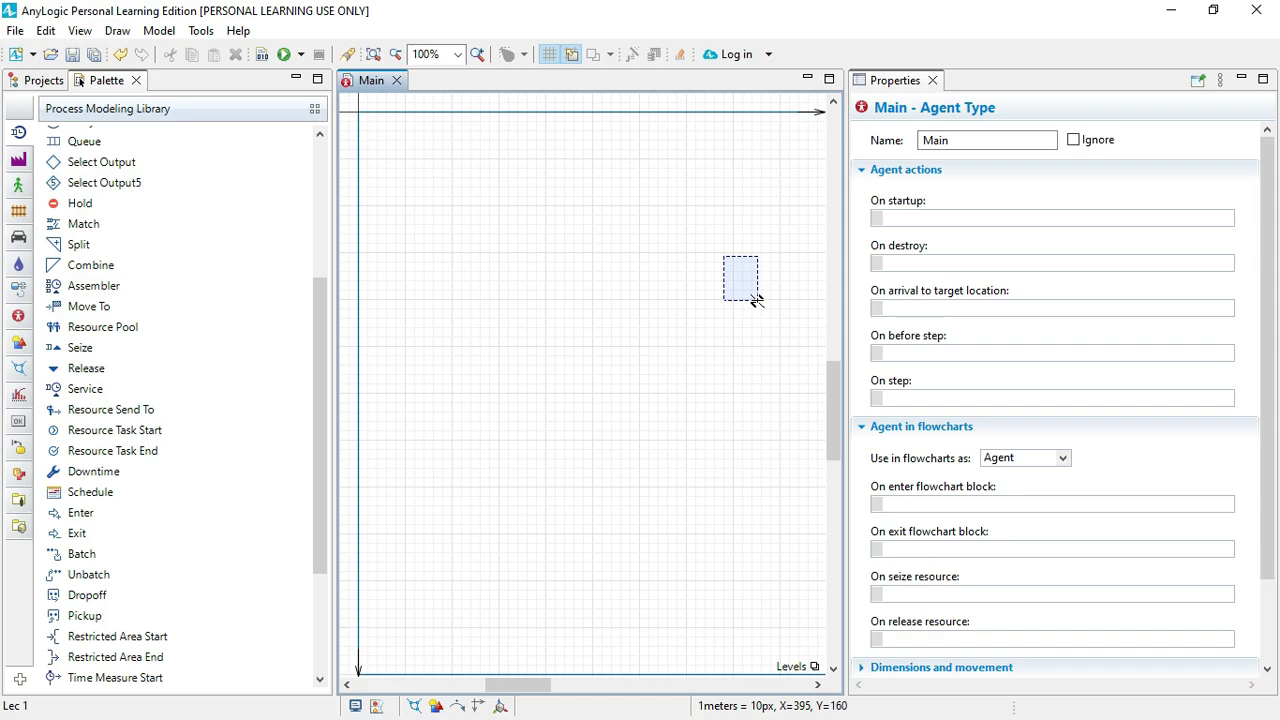
drag(756, 300, 756, 300)
drag(432, 266, 506, 310)
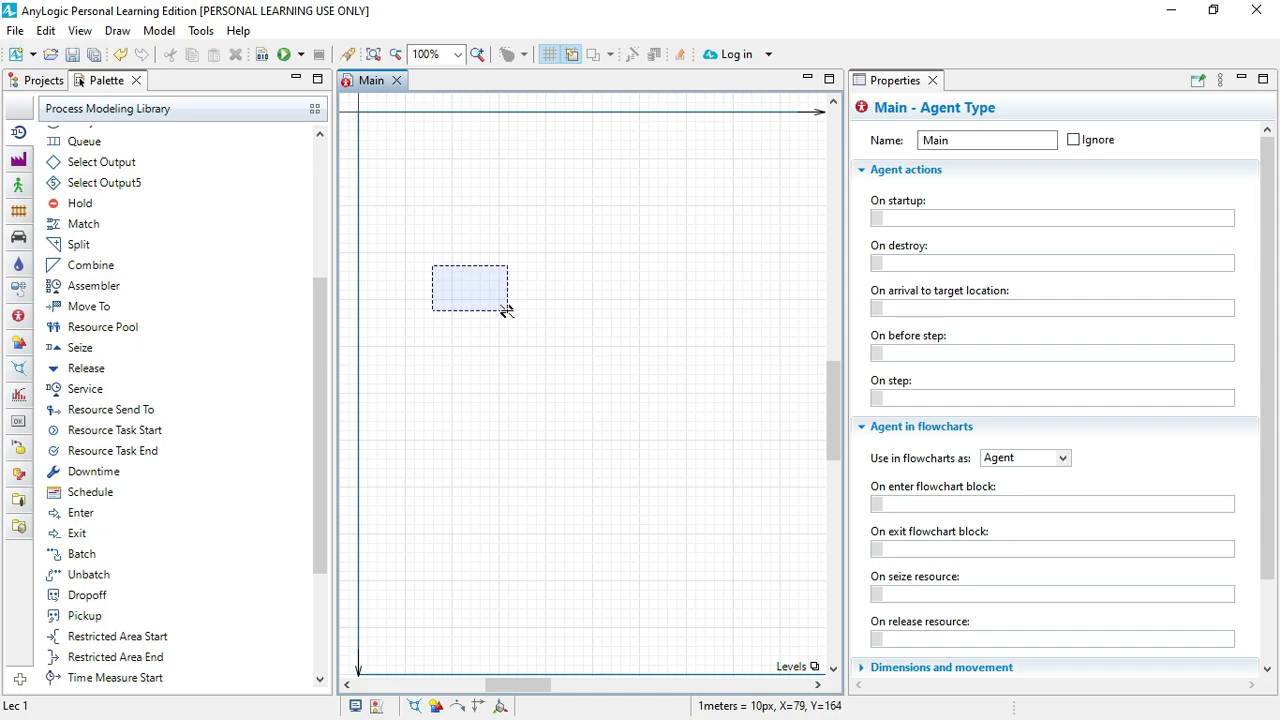
drag(506, 310, 506, 310)
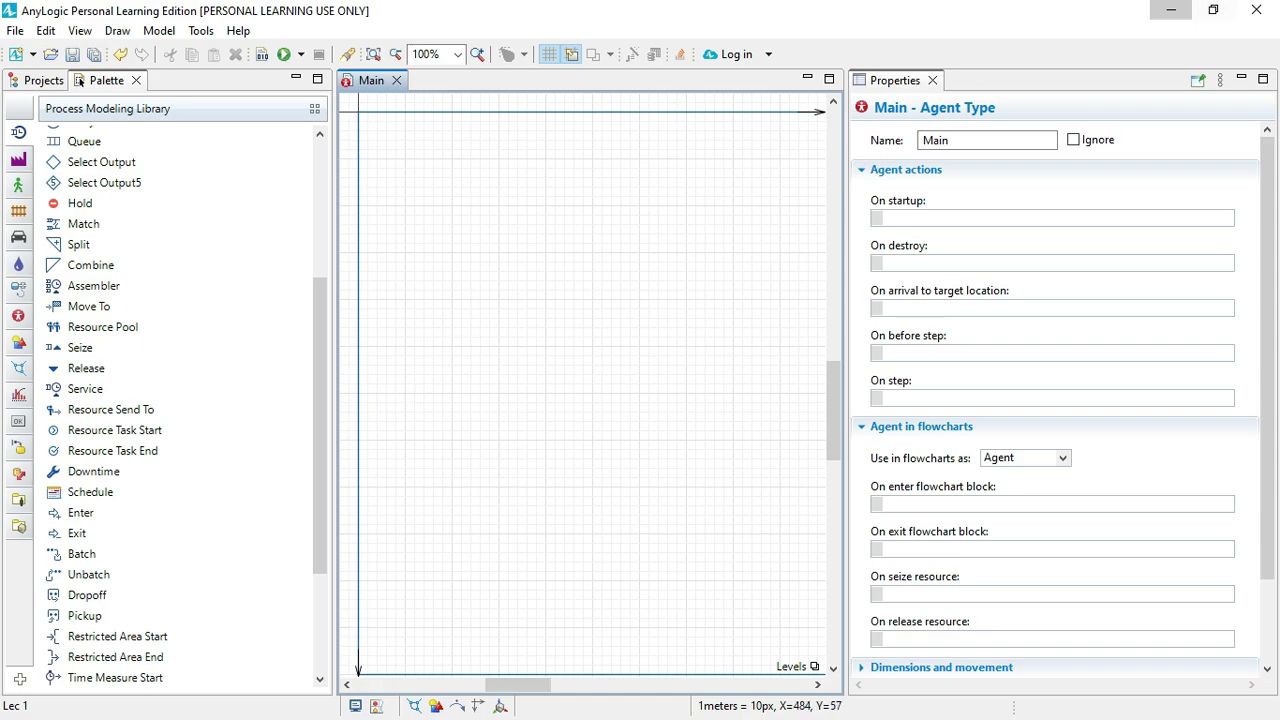
Switch to Chrome and search Google in a new tab for images of a conveyor belt
click(1171, 10)
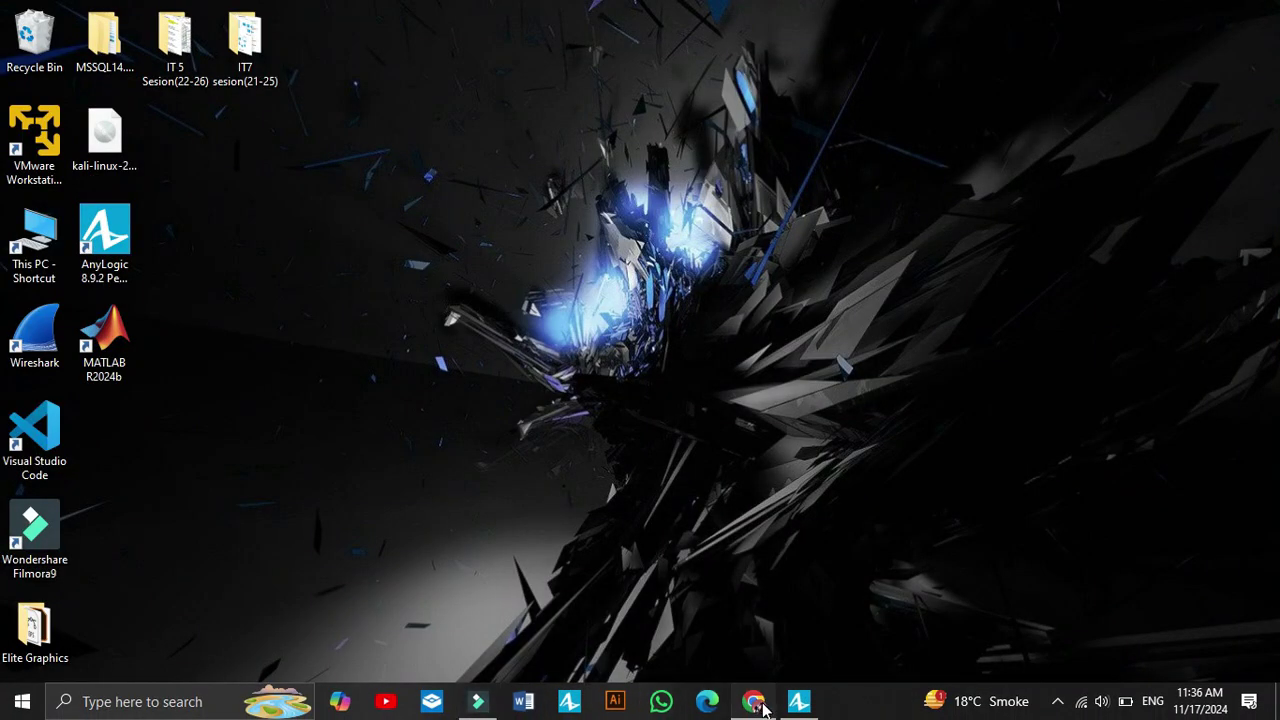
click(758, 703)
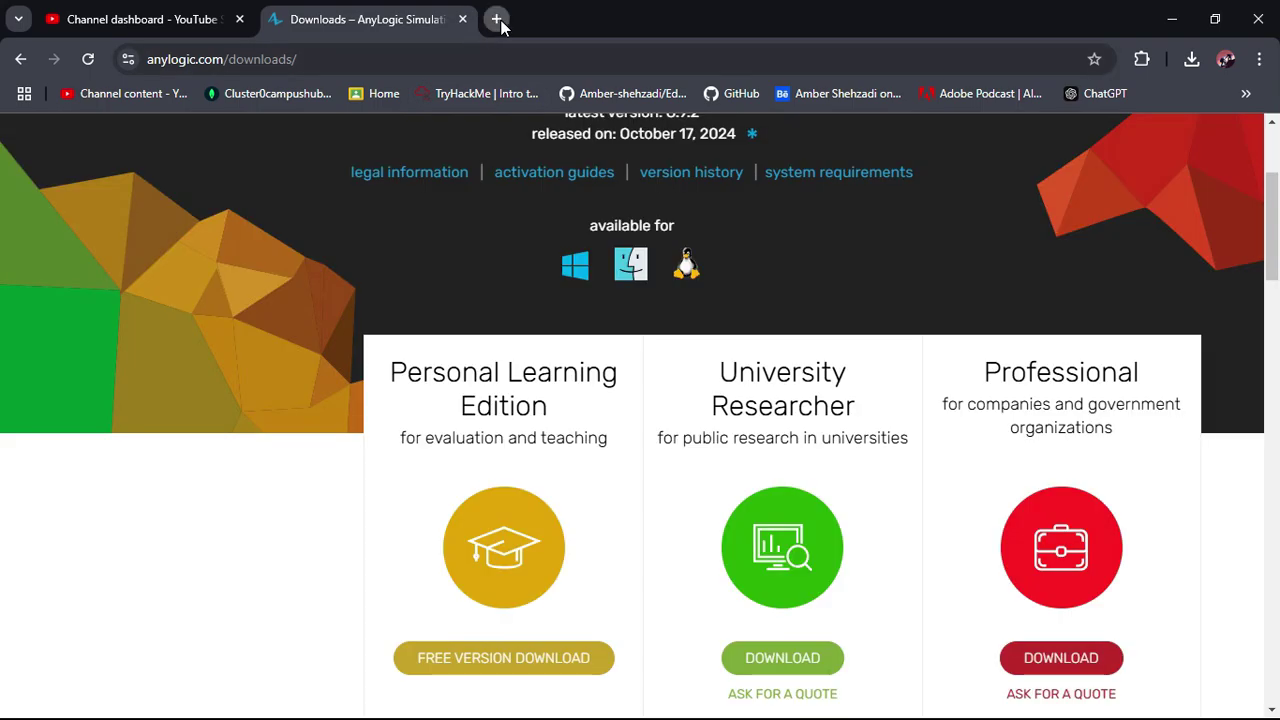
click(497, 19)
click(540, 454)
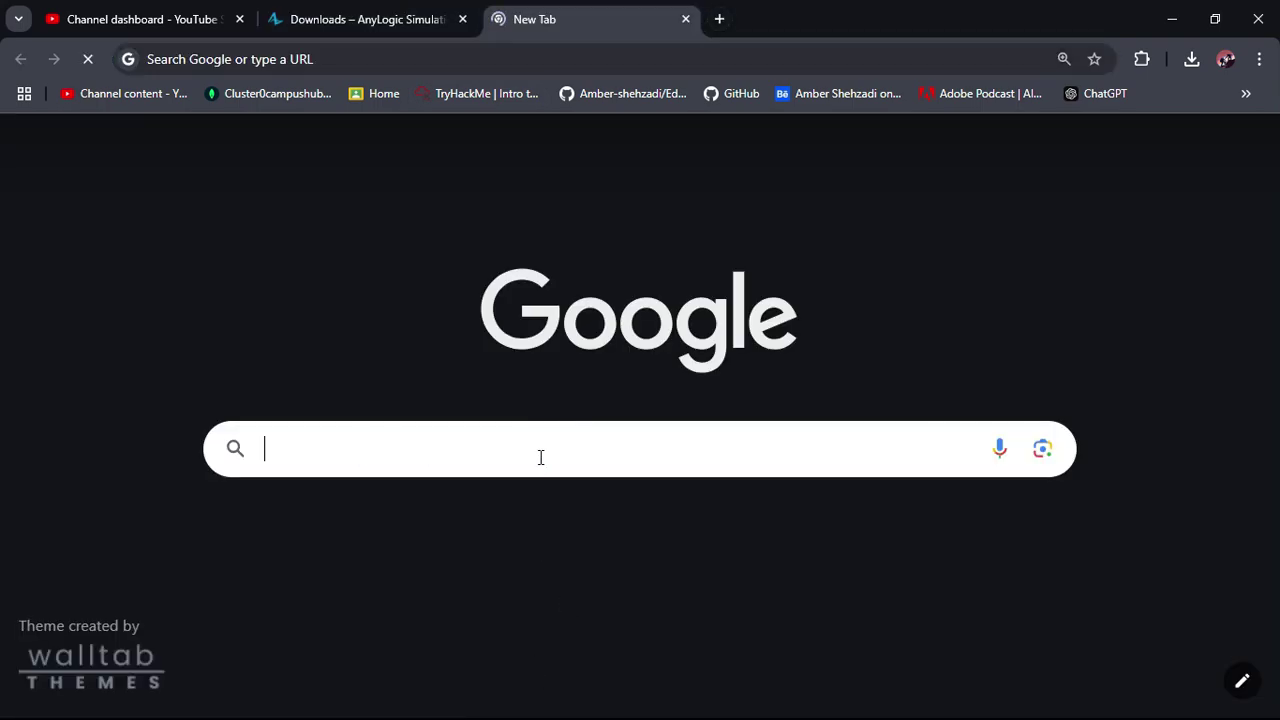
text(convery belt)
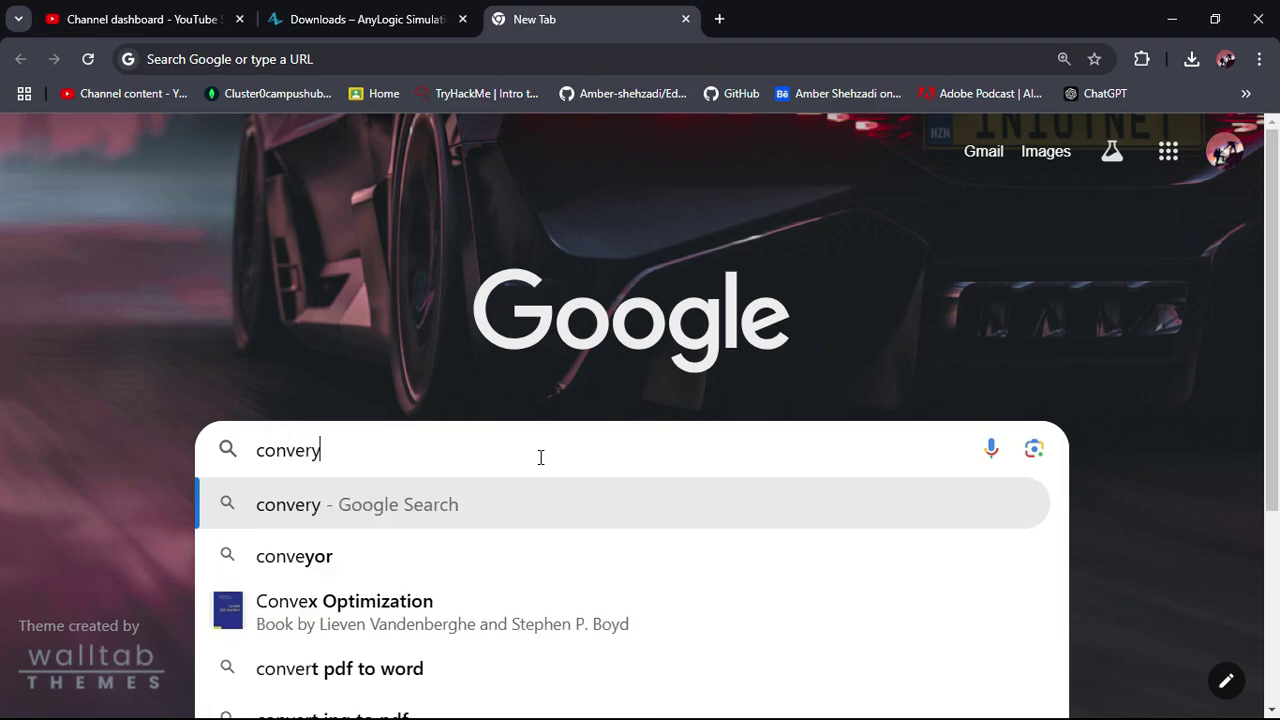
key(Return)
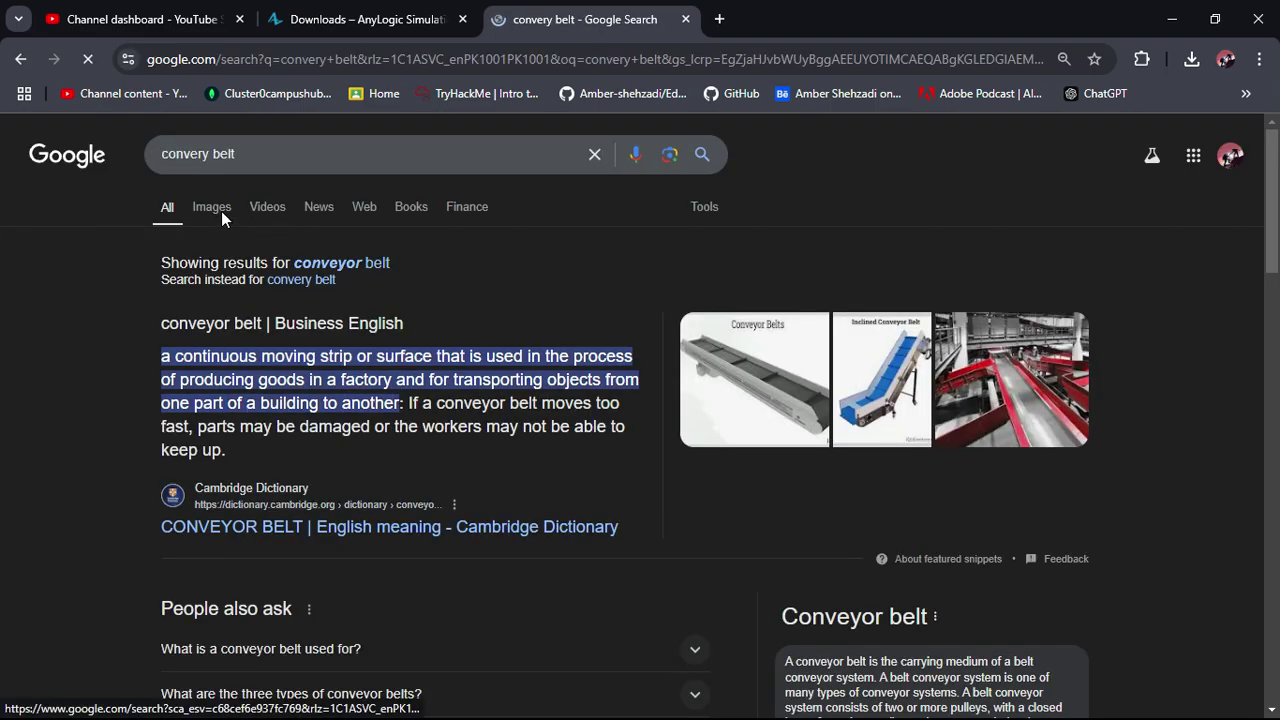
click(221, 211)
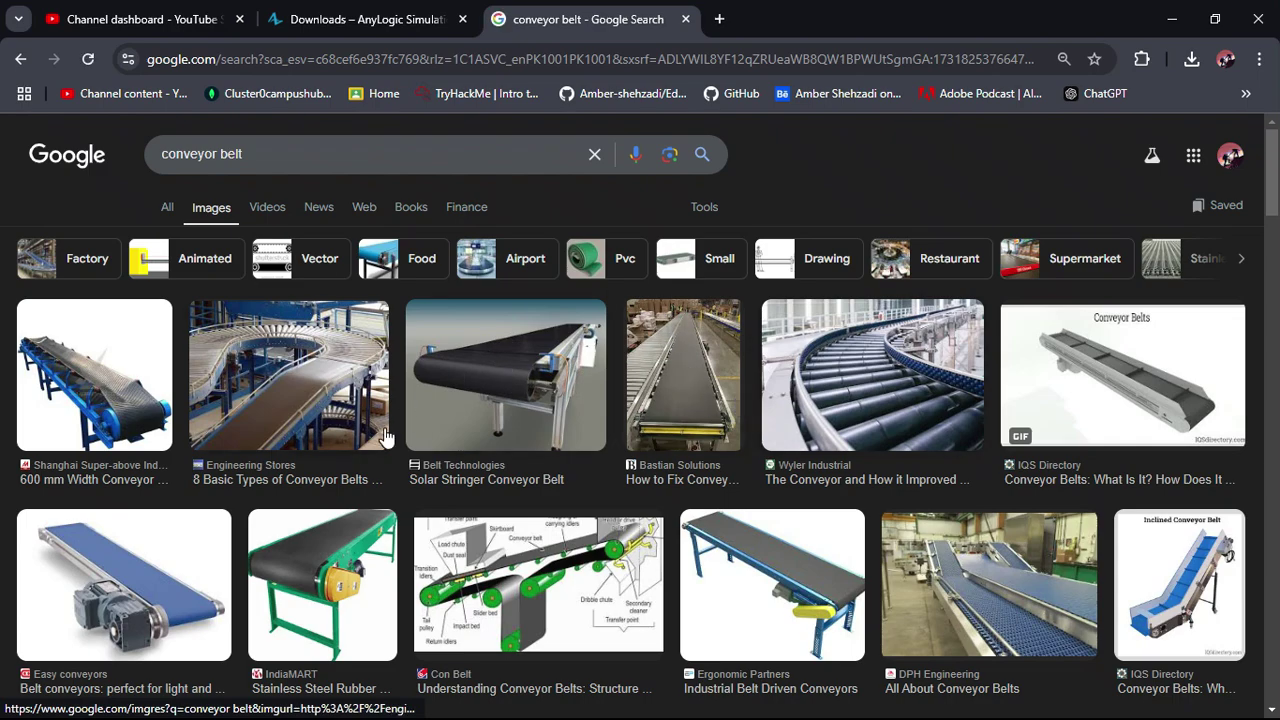
Preview the Engineering Stores image of conveyor belt types, close the preview and switch back to AnyLogic
click(298, 400)
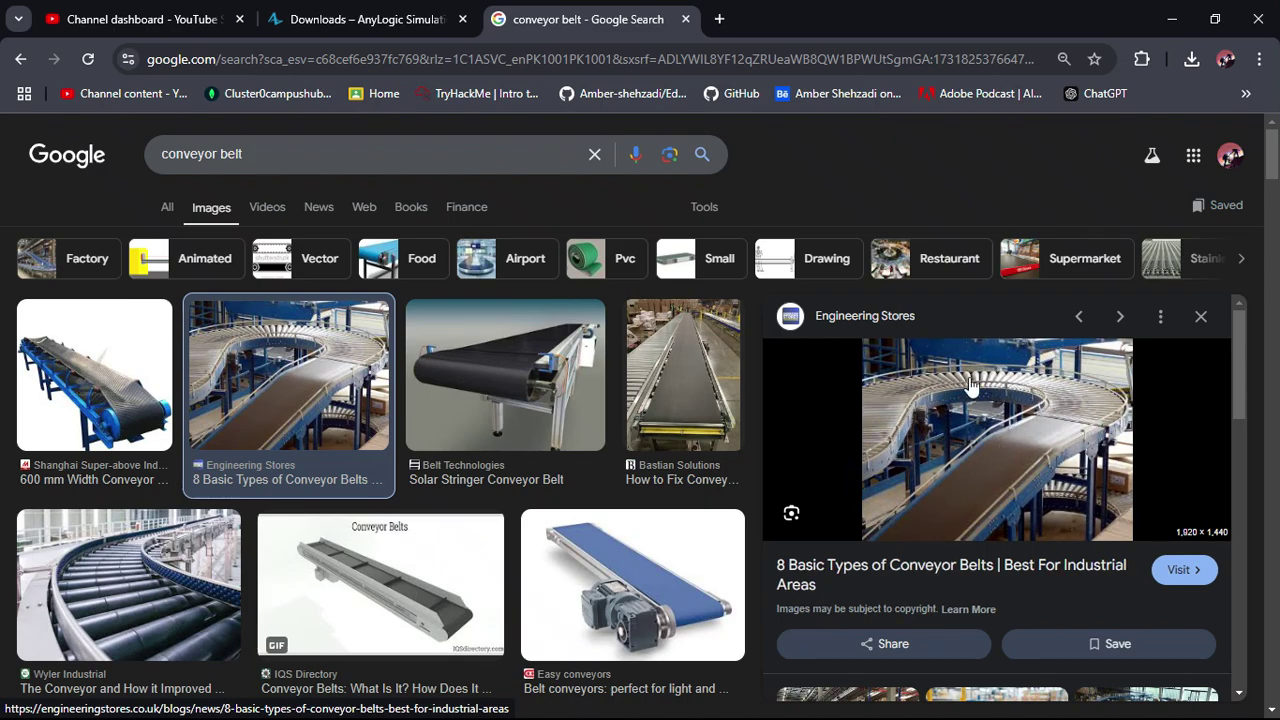
click(1200, 319)
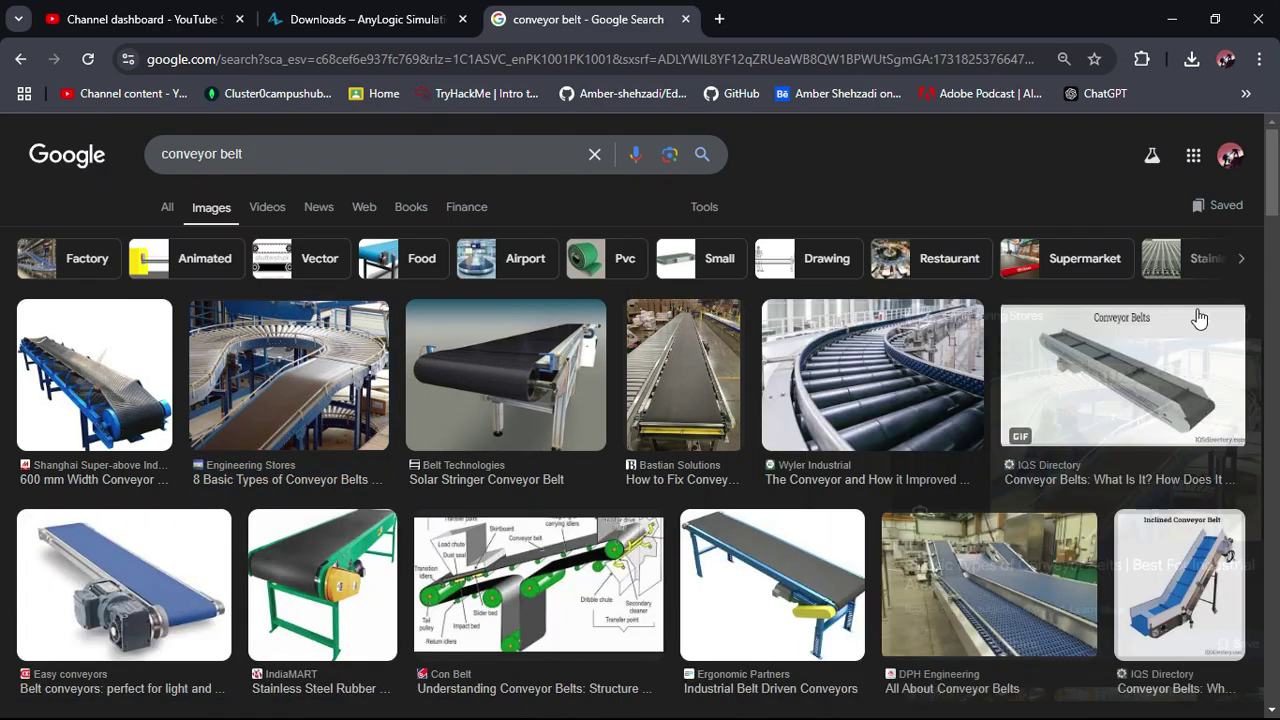
click(1173, 14)
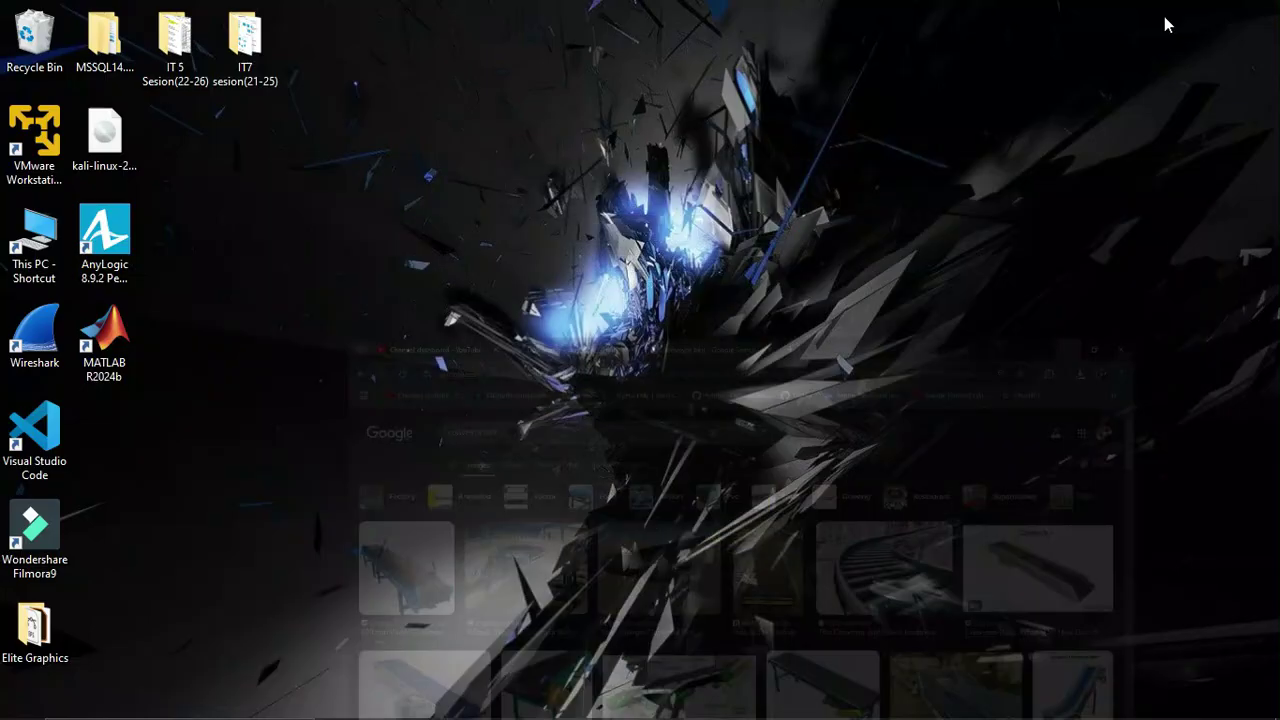
mouse_move(740, 706)
click(799, 701)
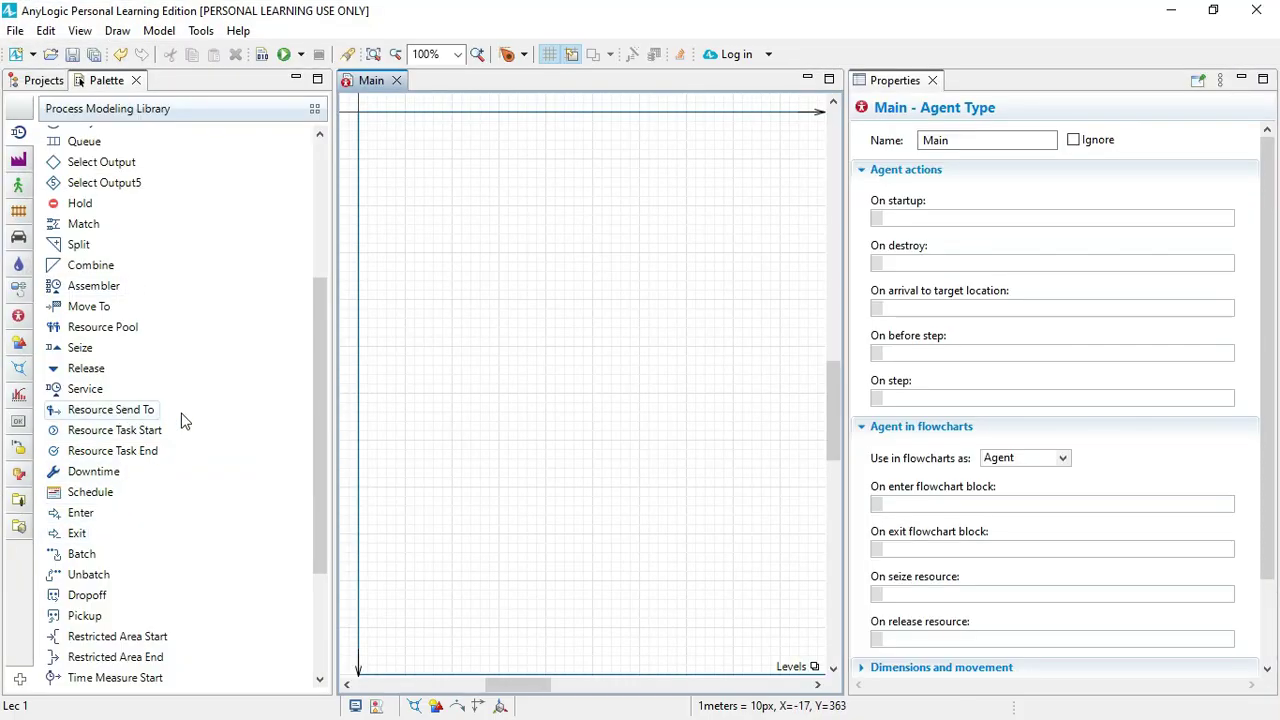
Review the Process Modeling Library's block list from Source down to Conveyor and PML Settings
scroll(157, 295, up, 4)
scroll(157, 295, down, 7)
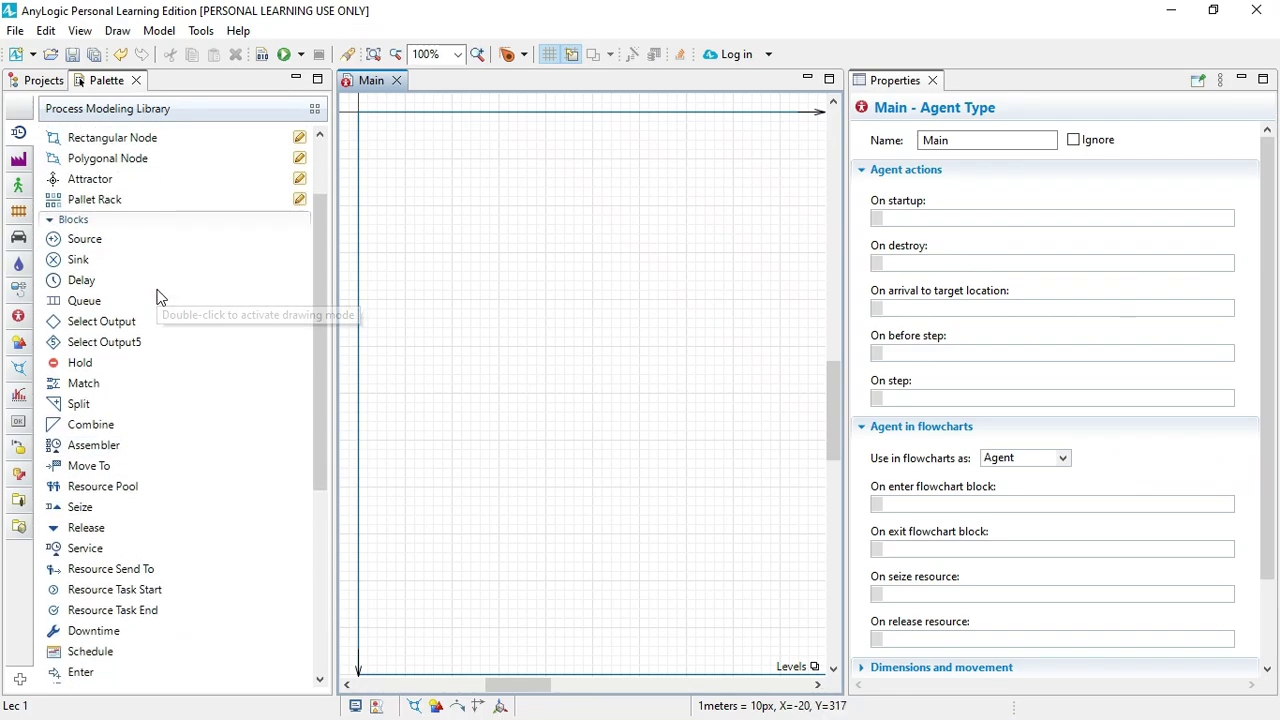
scroll(157, 295, up, 2)
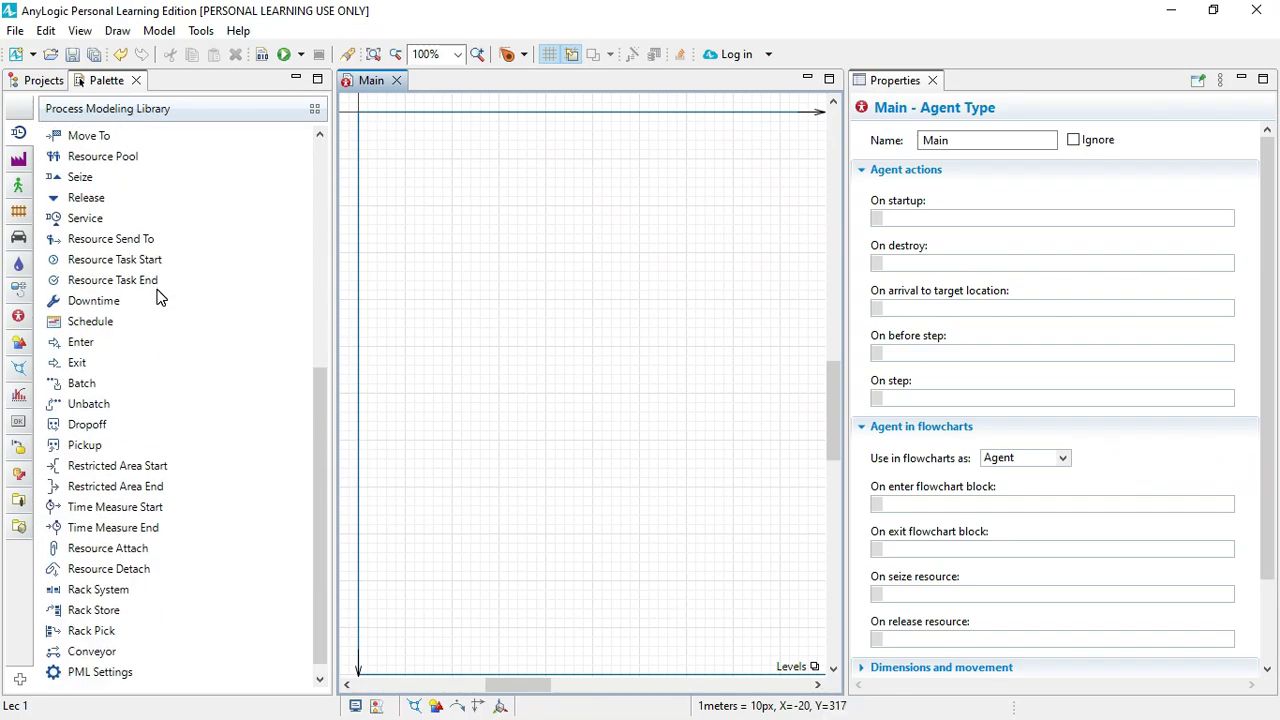
scroll(157, 295, down, 2)
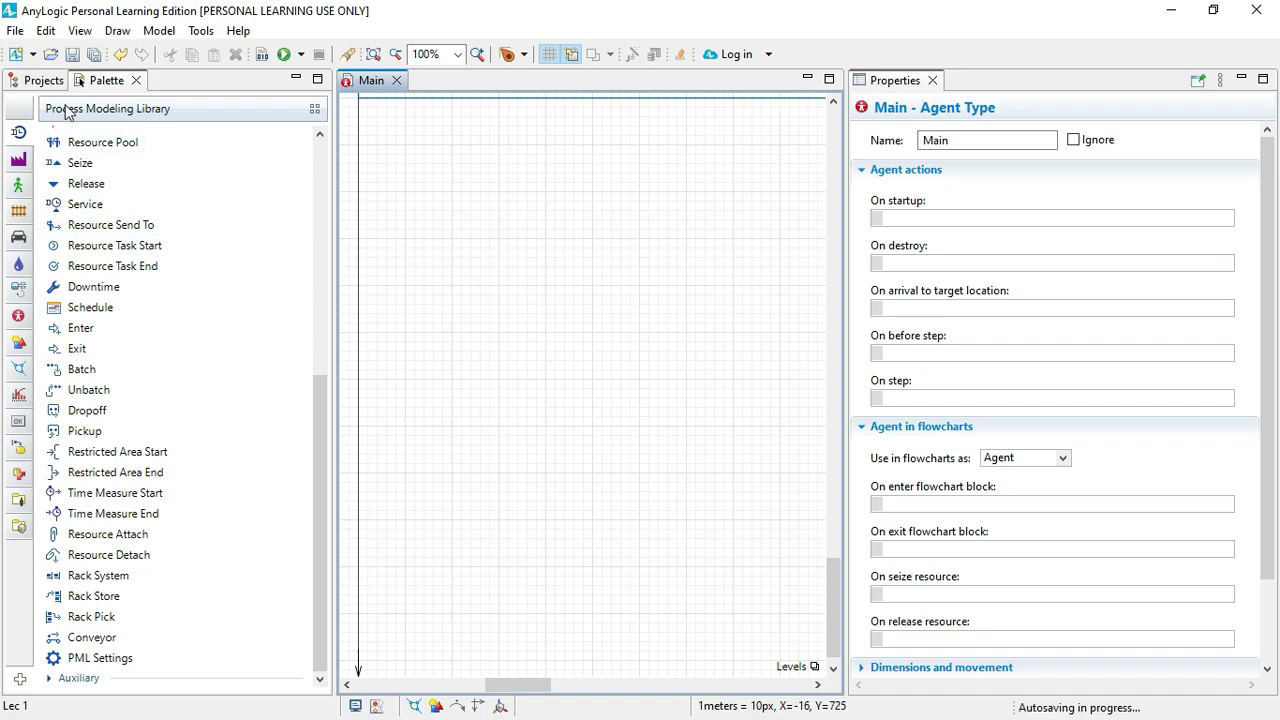
Create the agent type MyAgent1 from scratch on Main using the Process Modeling Library, with the 3D Person animation and no parameters
click(16, 134)
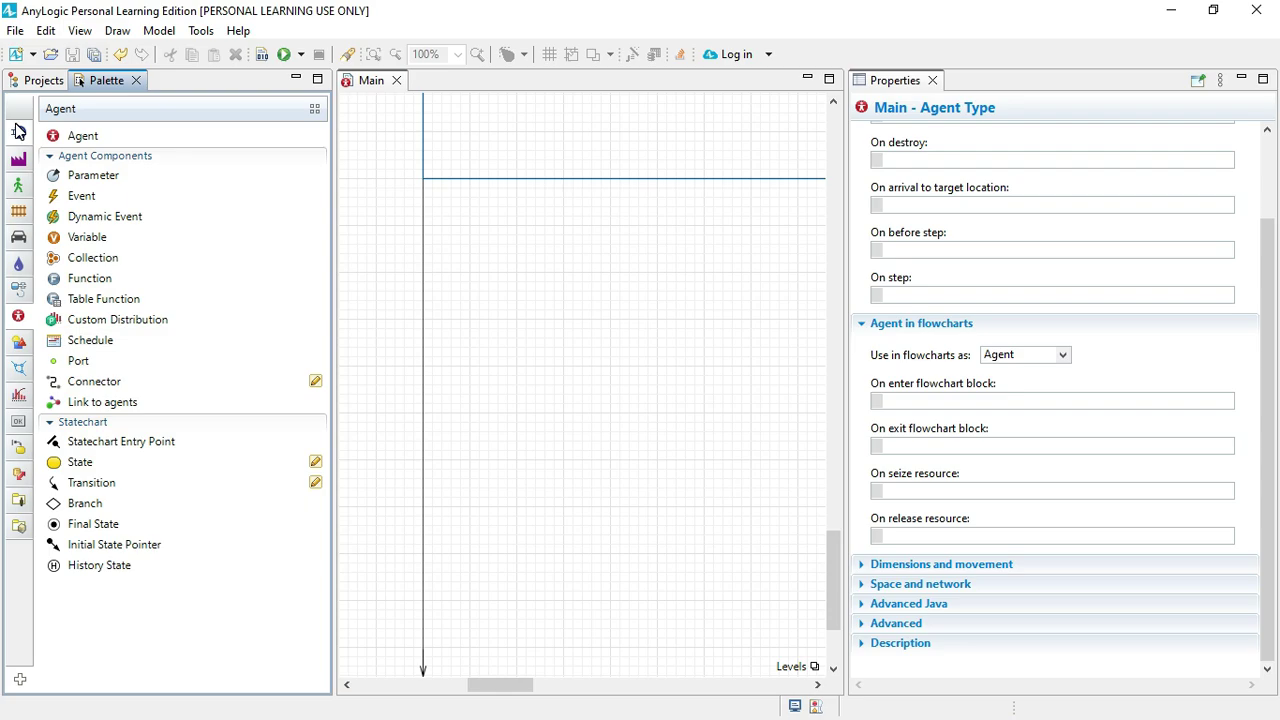
click(16, 131)
drag(83, 136, 461, 253)
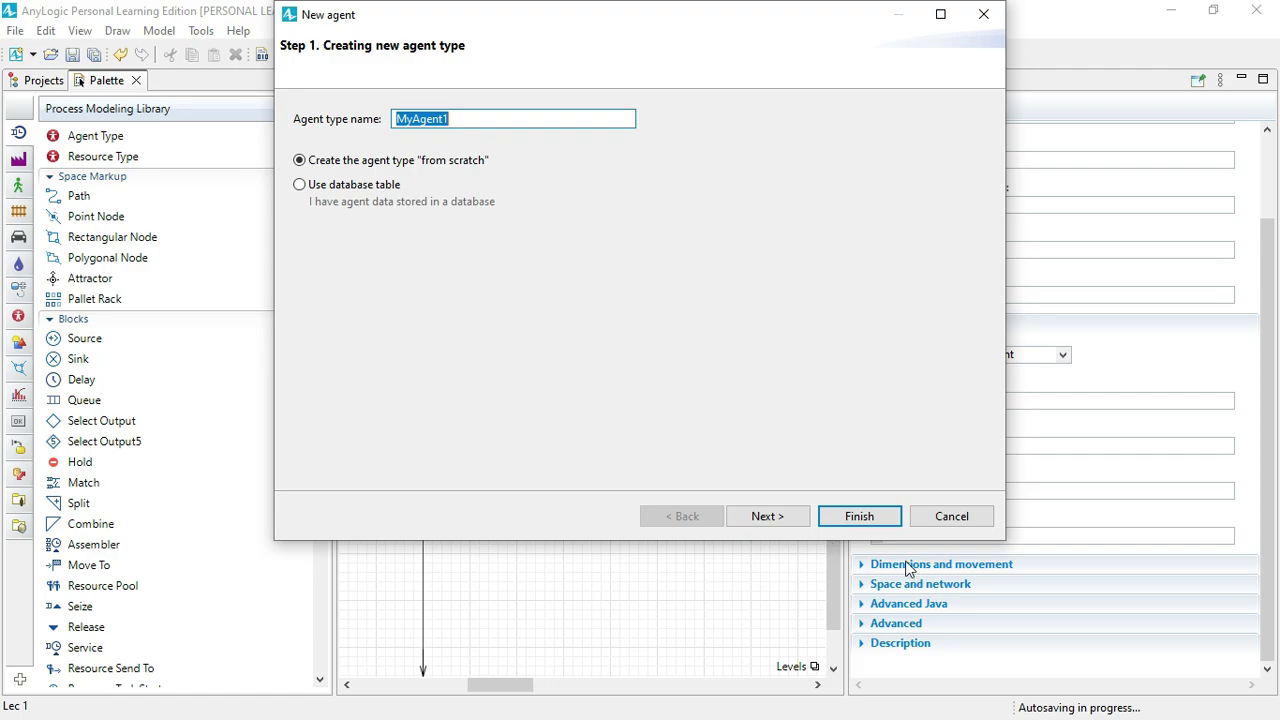
click(785, 521)
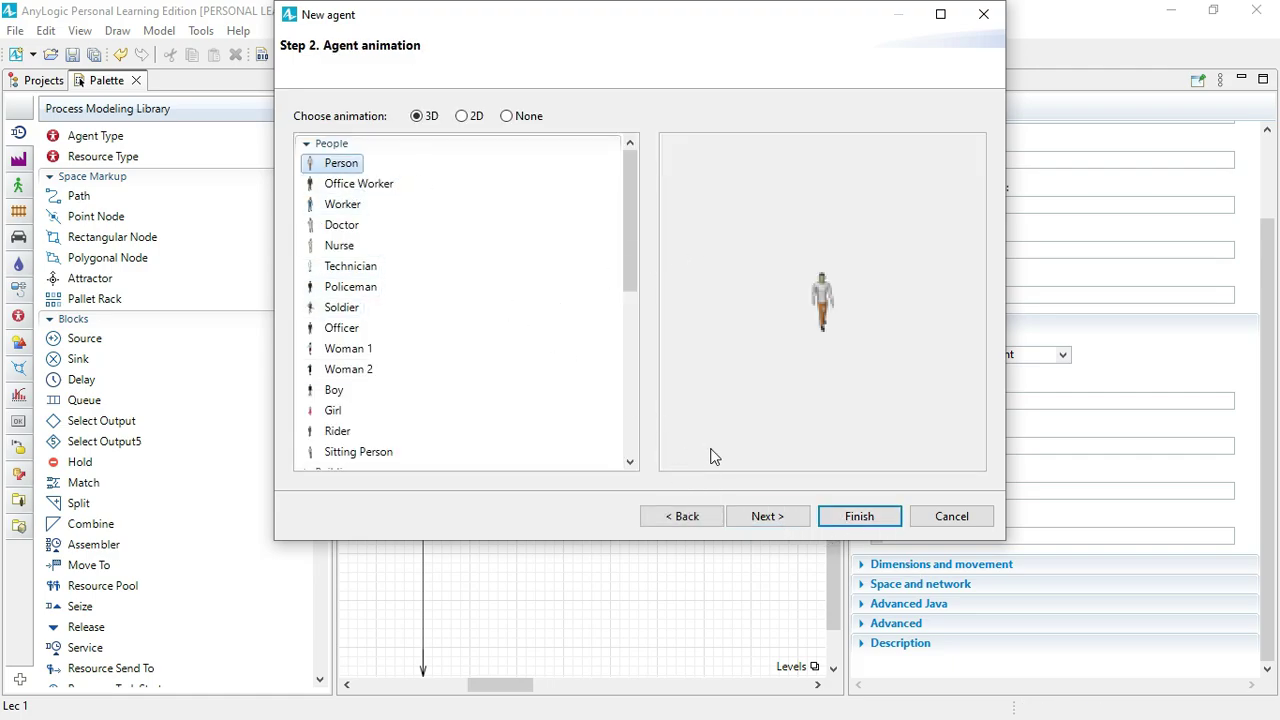
click(765, 516)
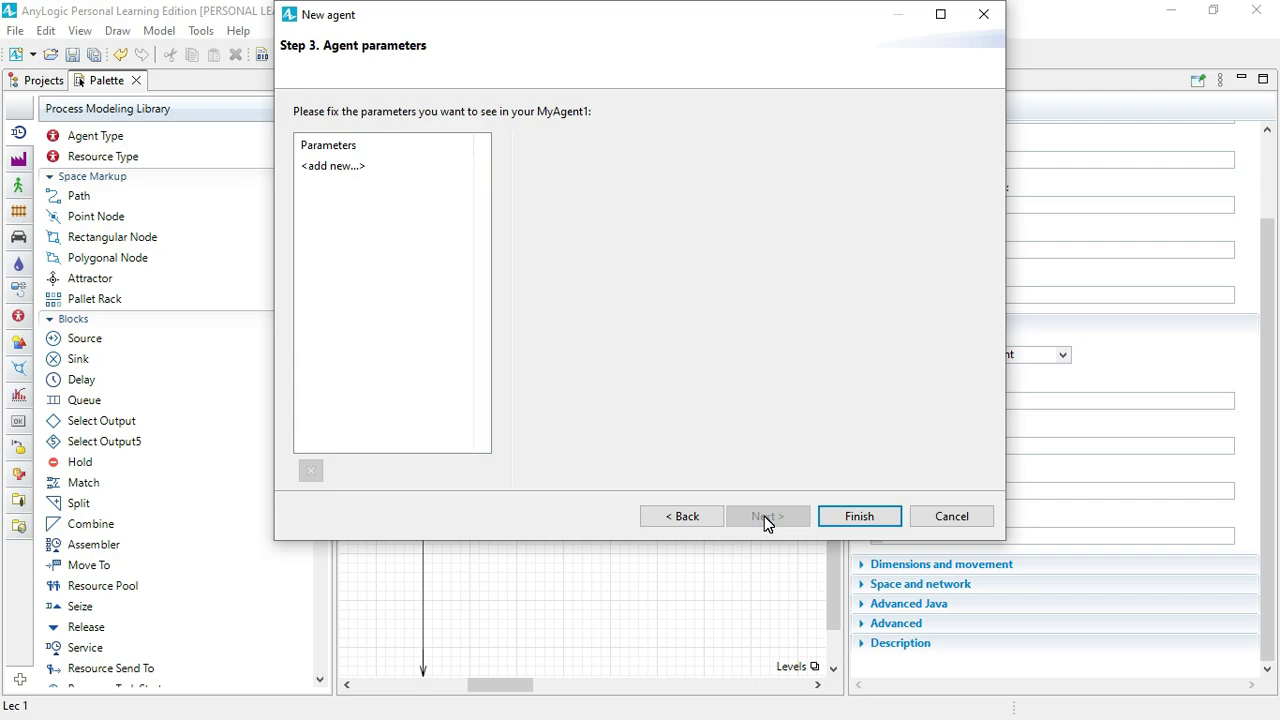
click(853, 519)
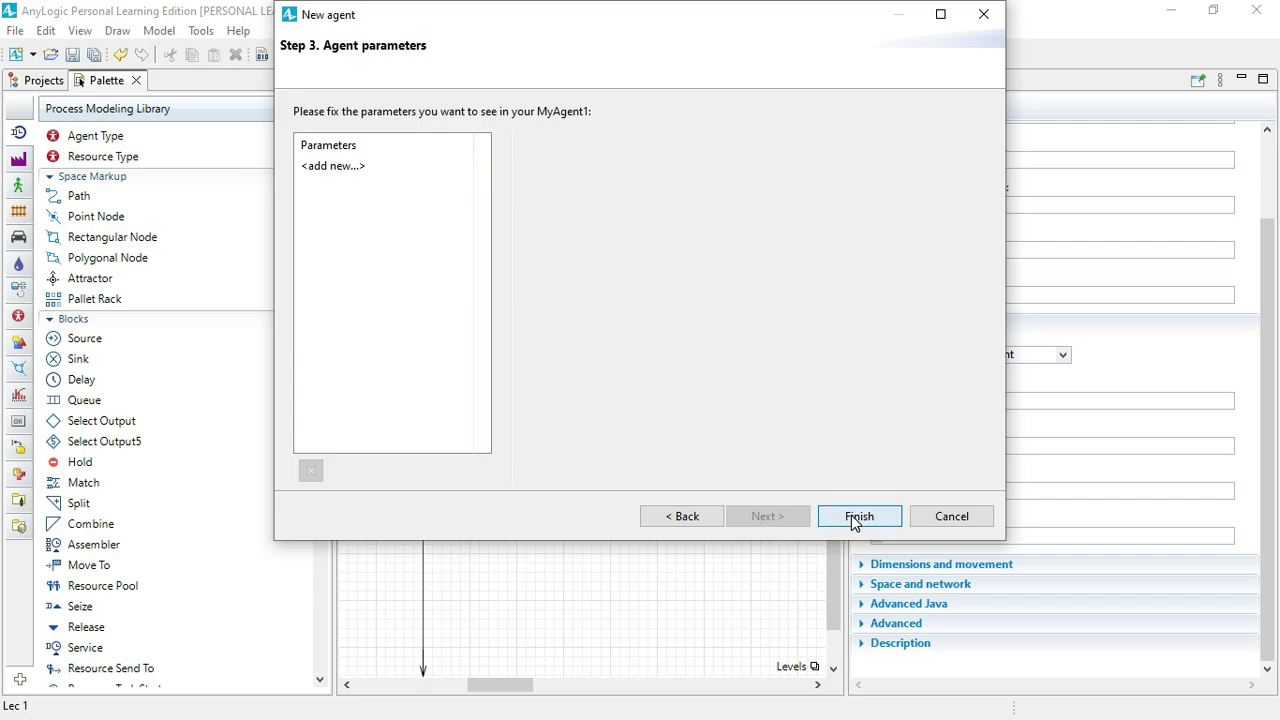